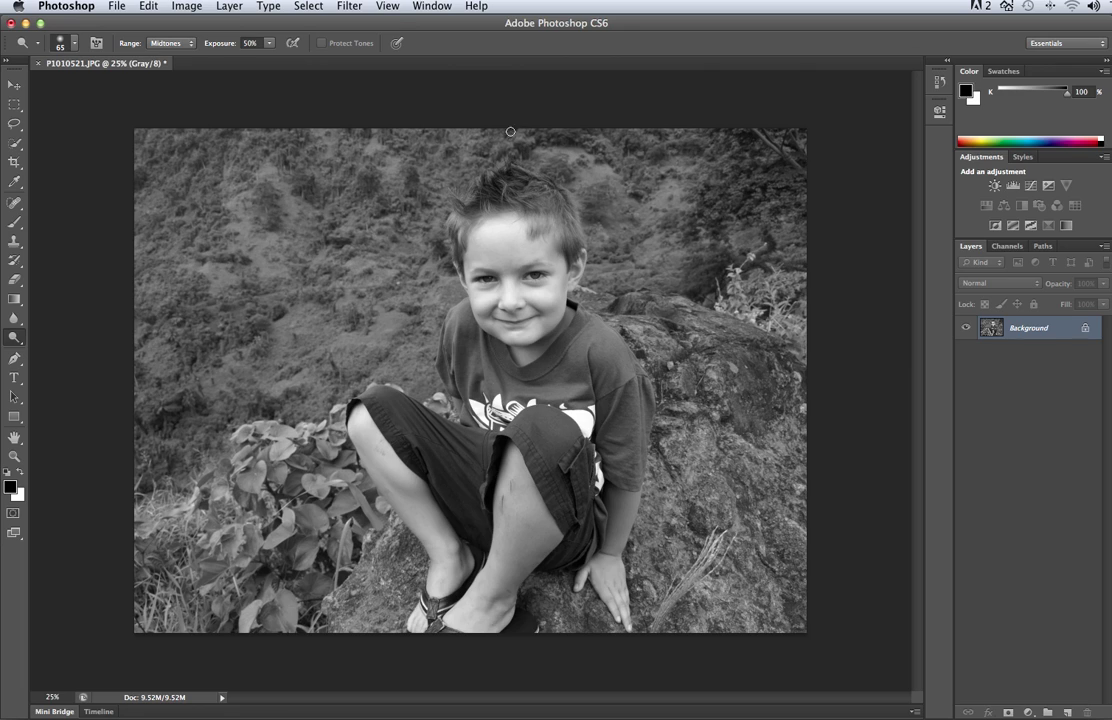
With P1010521.JPG open in grayscale, bring up the Image menu to reach the adjustments
left_click(174, 6)
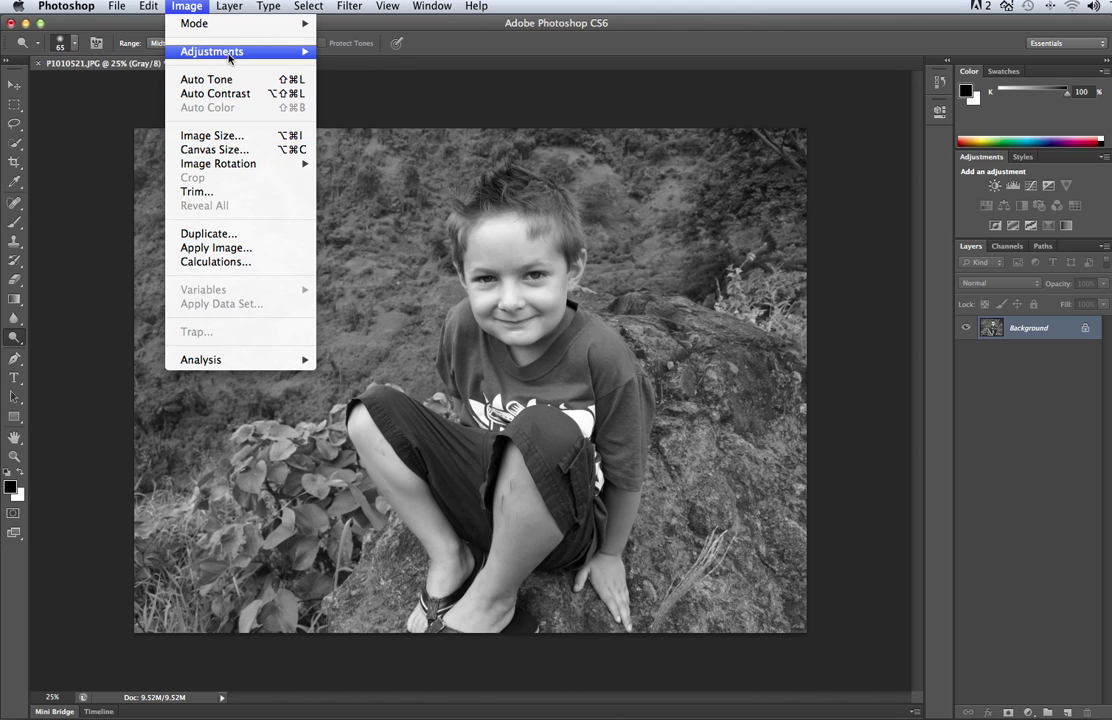
Apply a Curves adjustment with the black point at input 5 and the white point at input 97
mouse_move(205, 51)
left_click(352, 79)
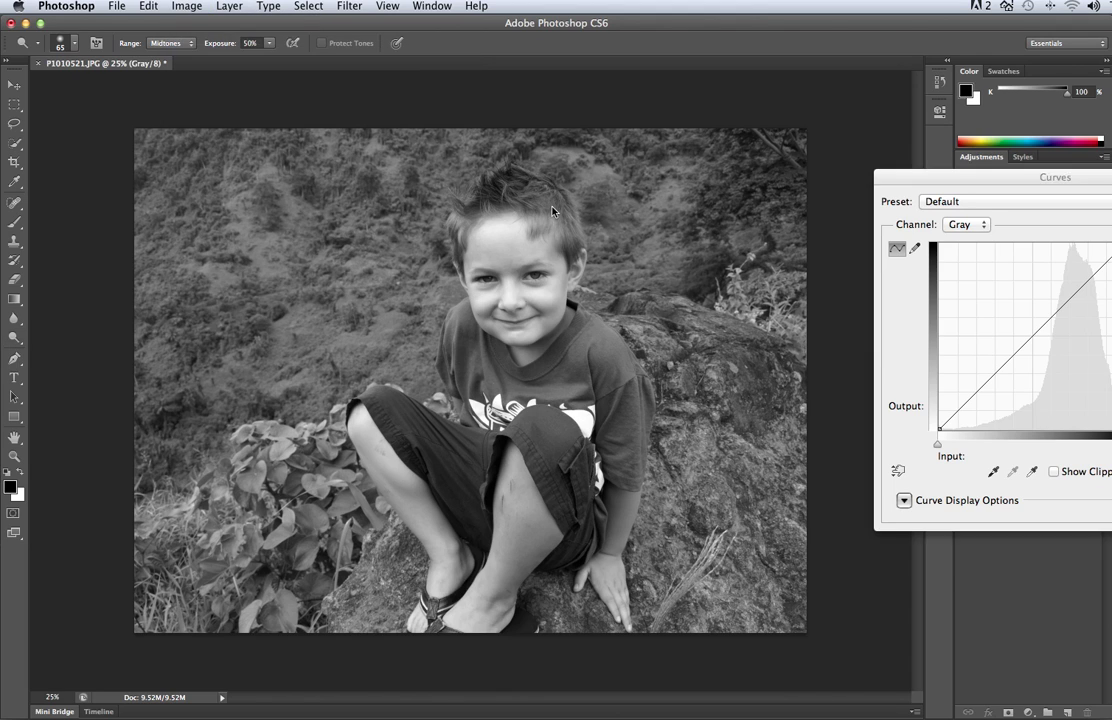
left_click_drag(985, 178, 652, 162)
left_click_drag(604, 410, 608, 411)
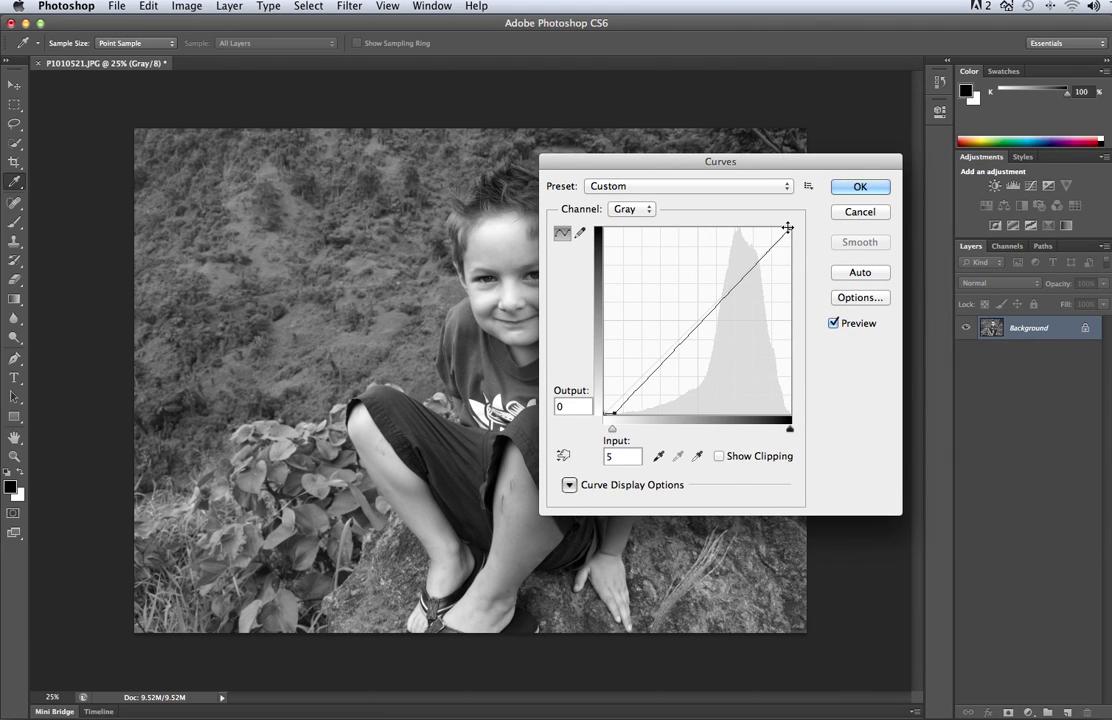
left_click_drag(790, 229, 782, 228)
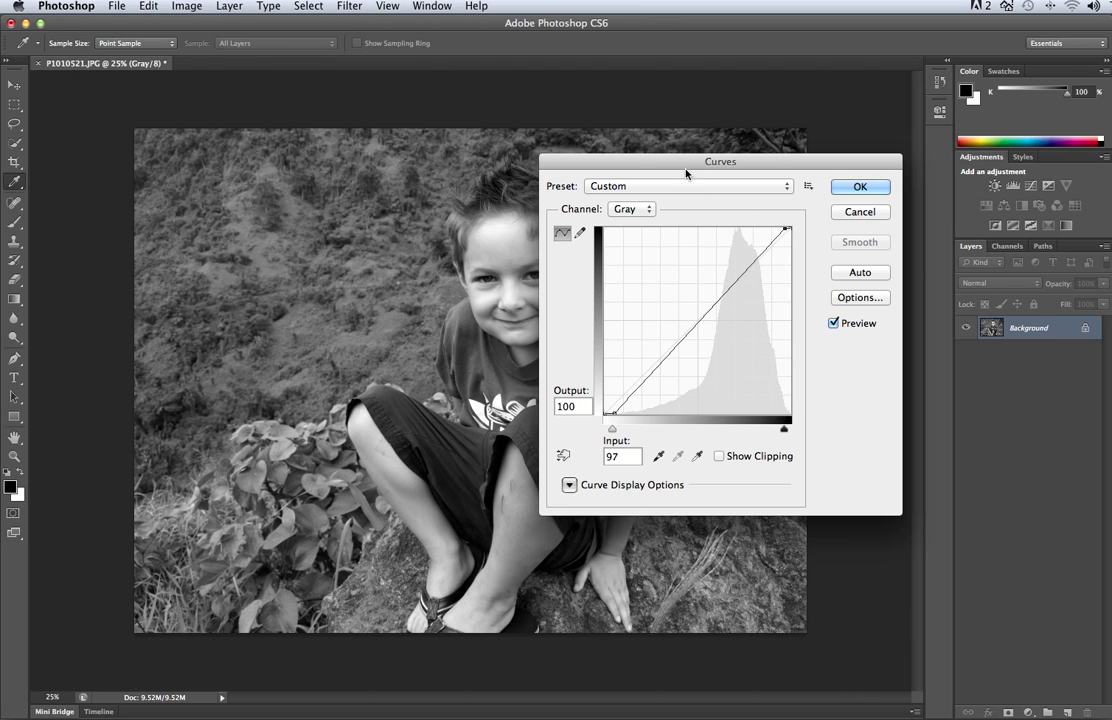
left_click_drag(686, 163, 737, 159)
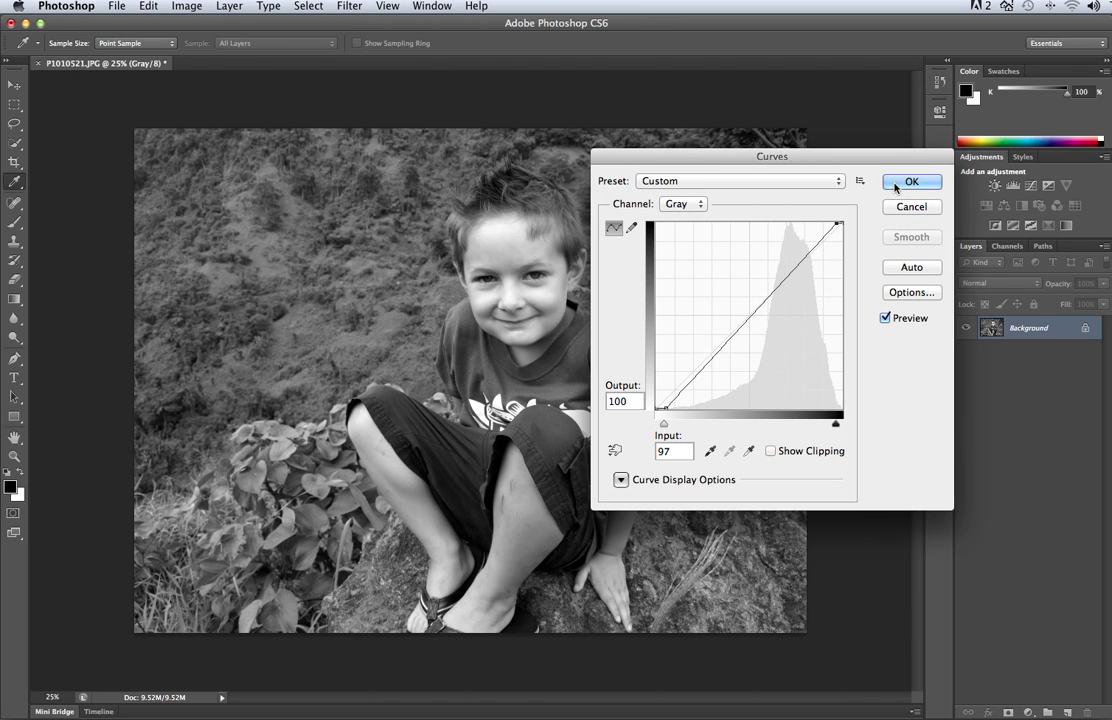
left_click(884, 318)
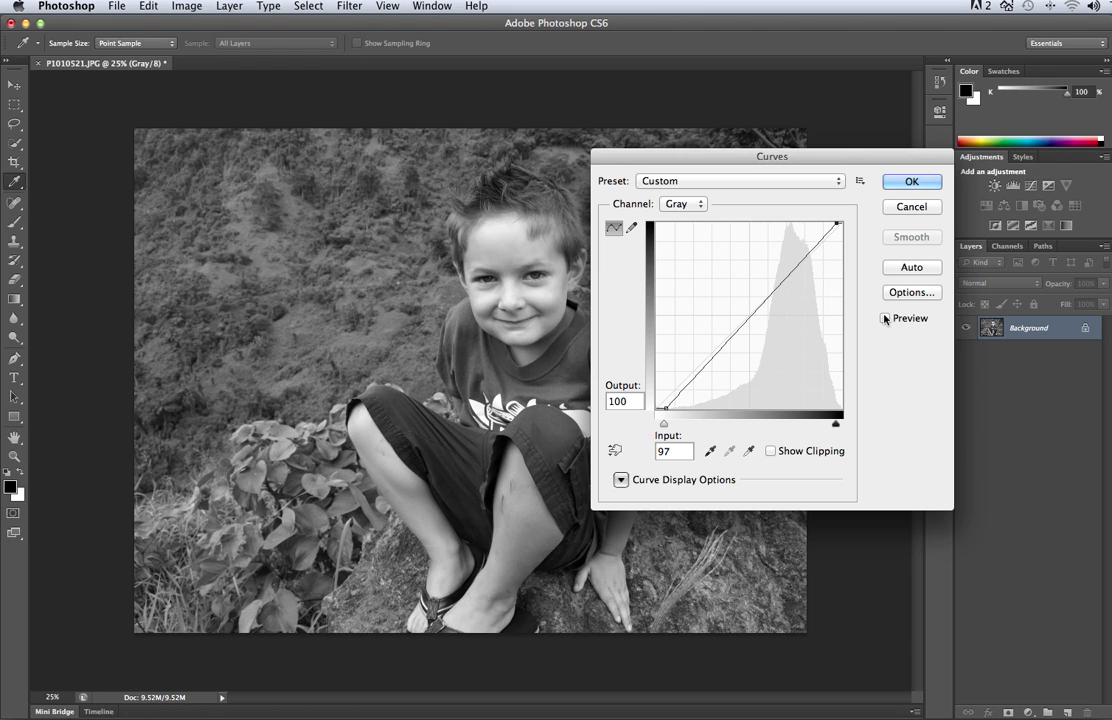
left_click(884, 318)
left_click(884, 318)
left_click(884, 318)
left_click(912, 182)
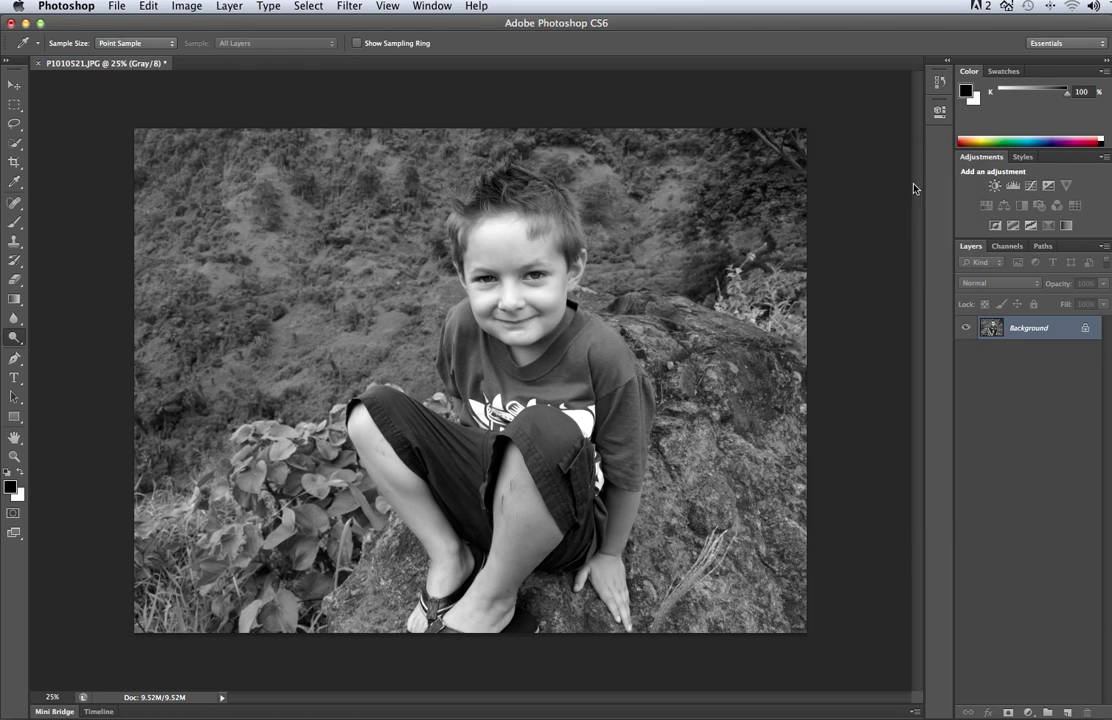
key("o")
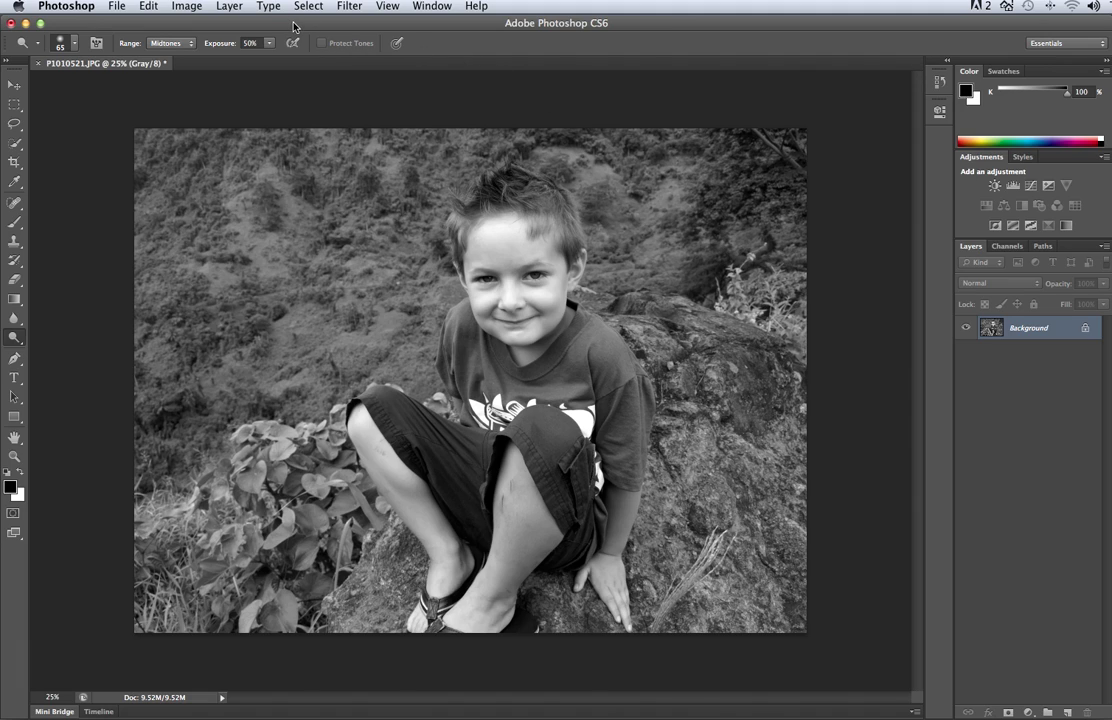
Show the Image > Mode submenu listing the colour modes, including Duotone
left_click(187, 6)
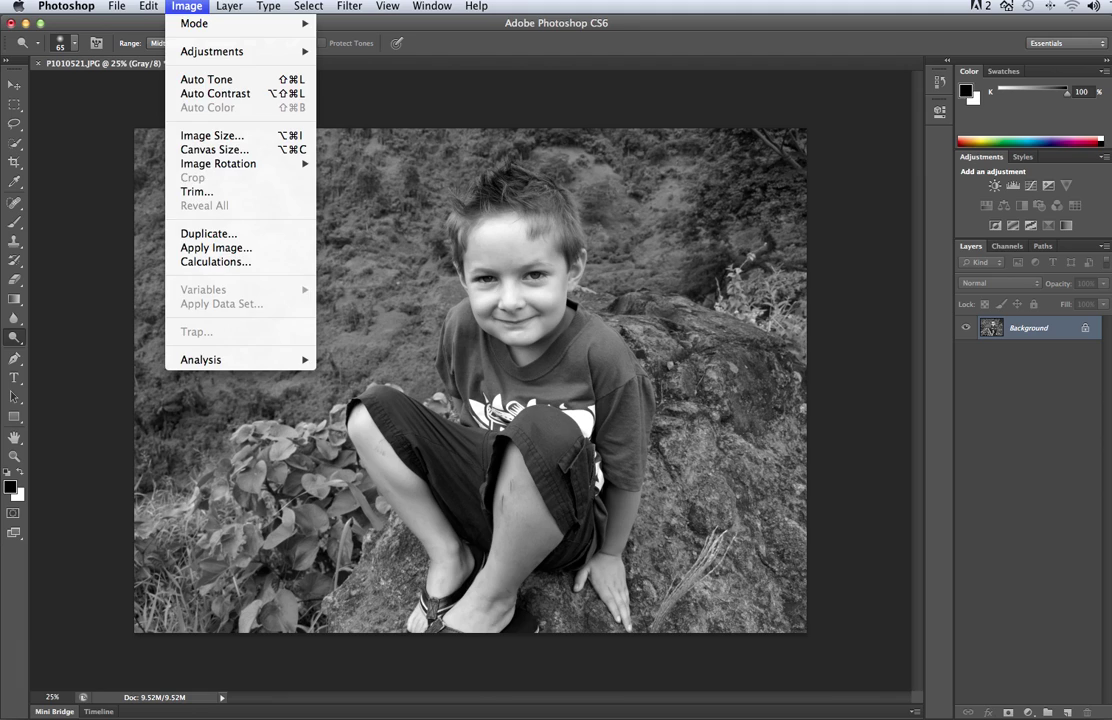
key("Escape")
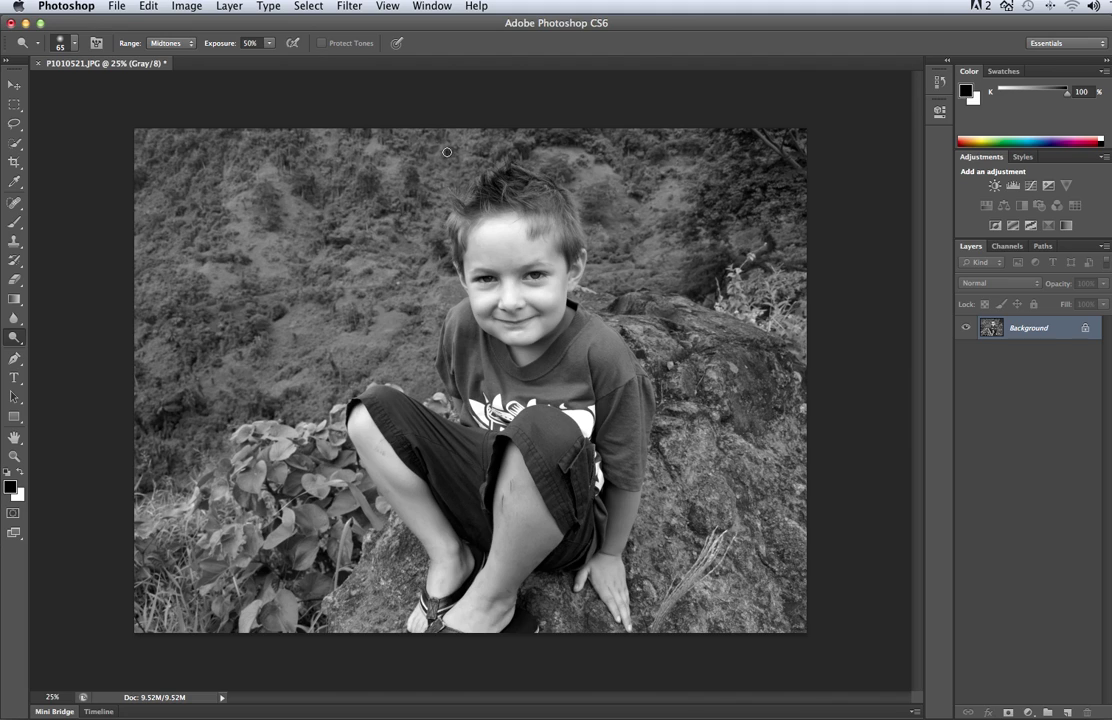
left_click(184, 7)
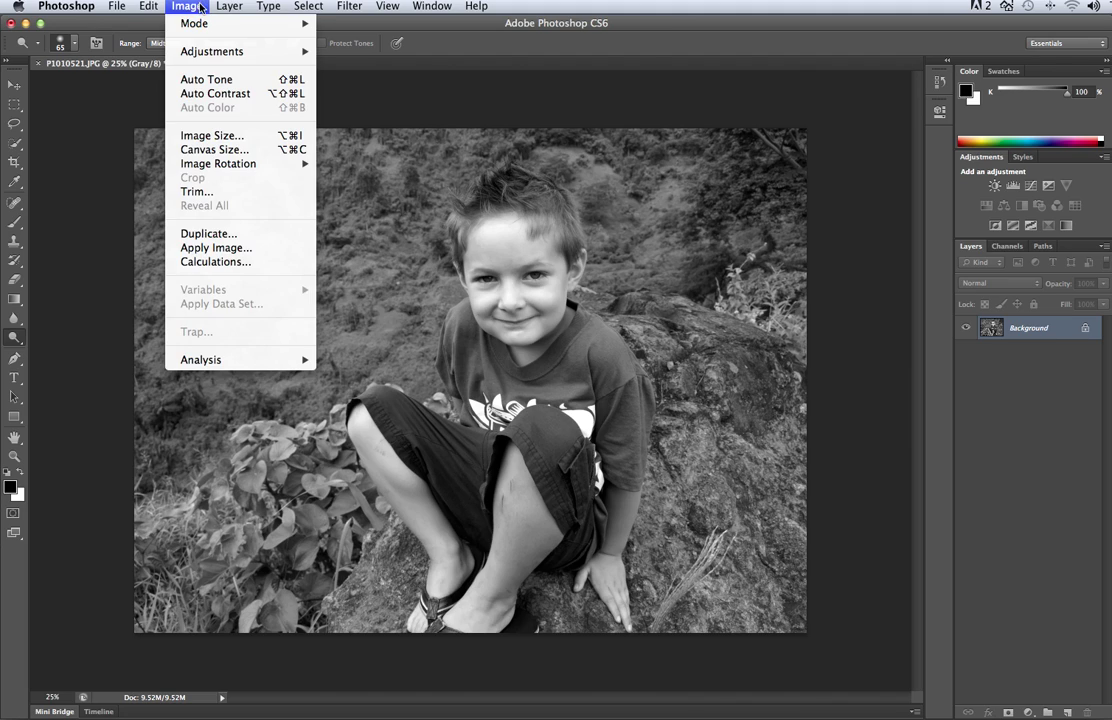
mouse_move(205, 25)
left_click(188, 6)
left_click(187, 8)
mouse_move(193, 28)
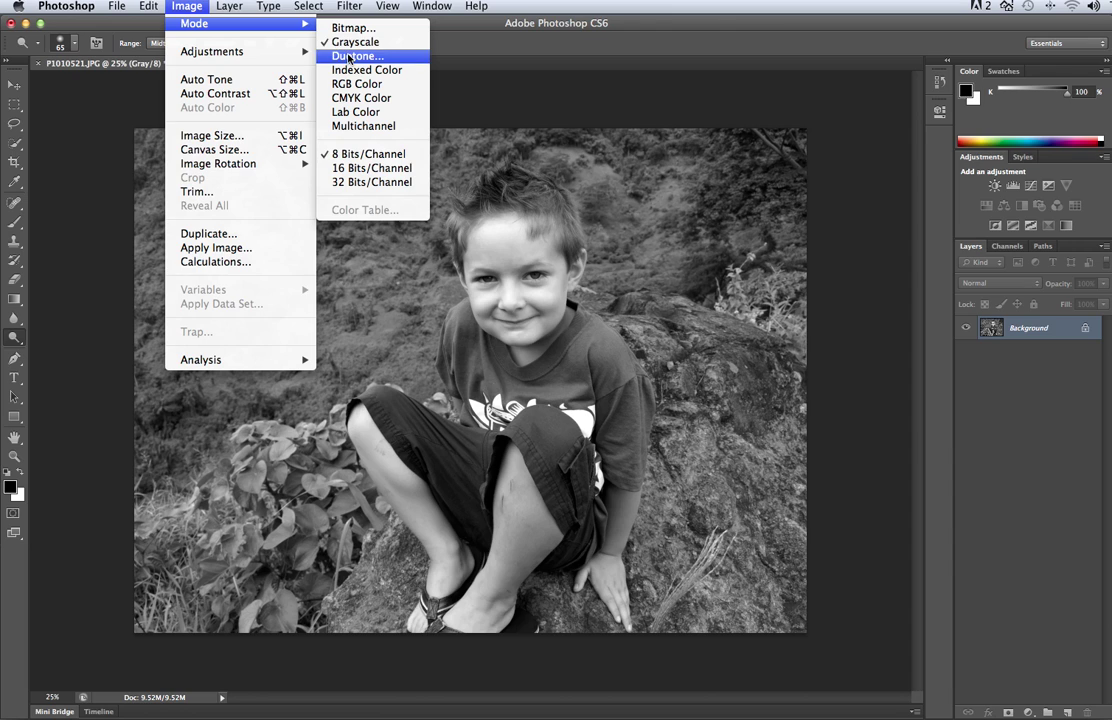
Convert the photo to Duotone and straighten the Black ink curve to 0 and 100, removing its 50% point
left_click(349, 57)
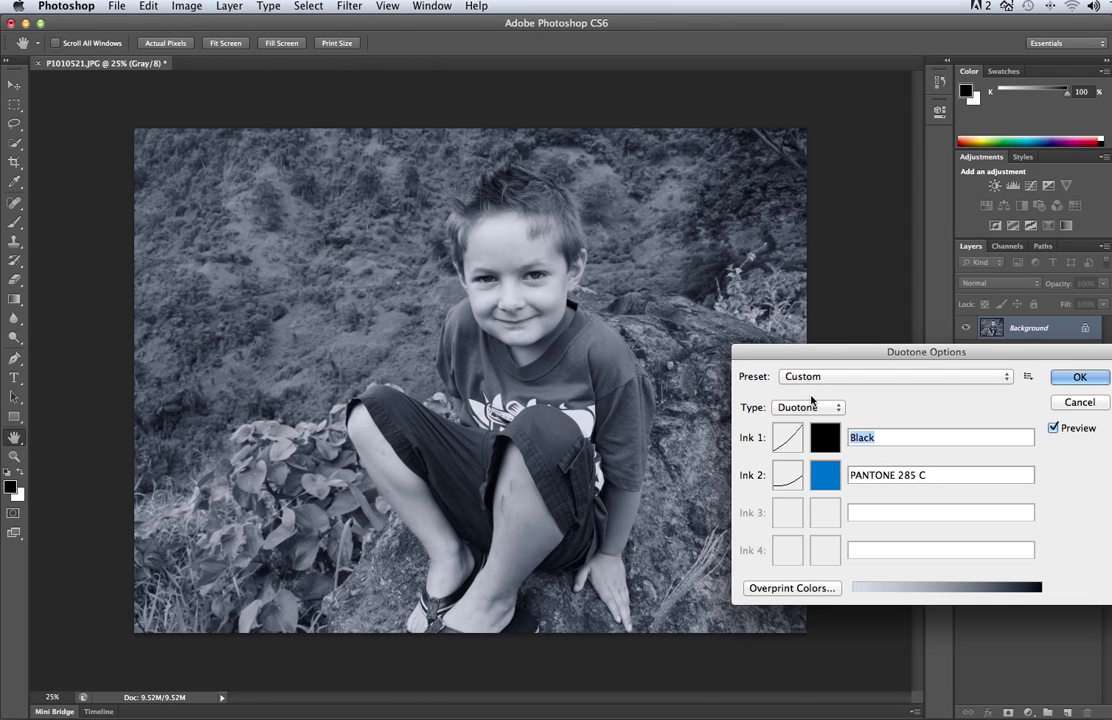
mouse_move(823, 361)
left_mouse_down()
mouse_move(673, 241)
mouse_move(521, 273)
left_mouse_up()
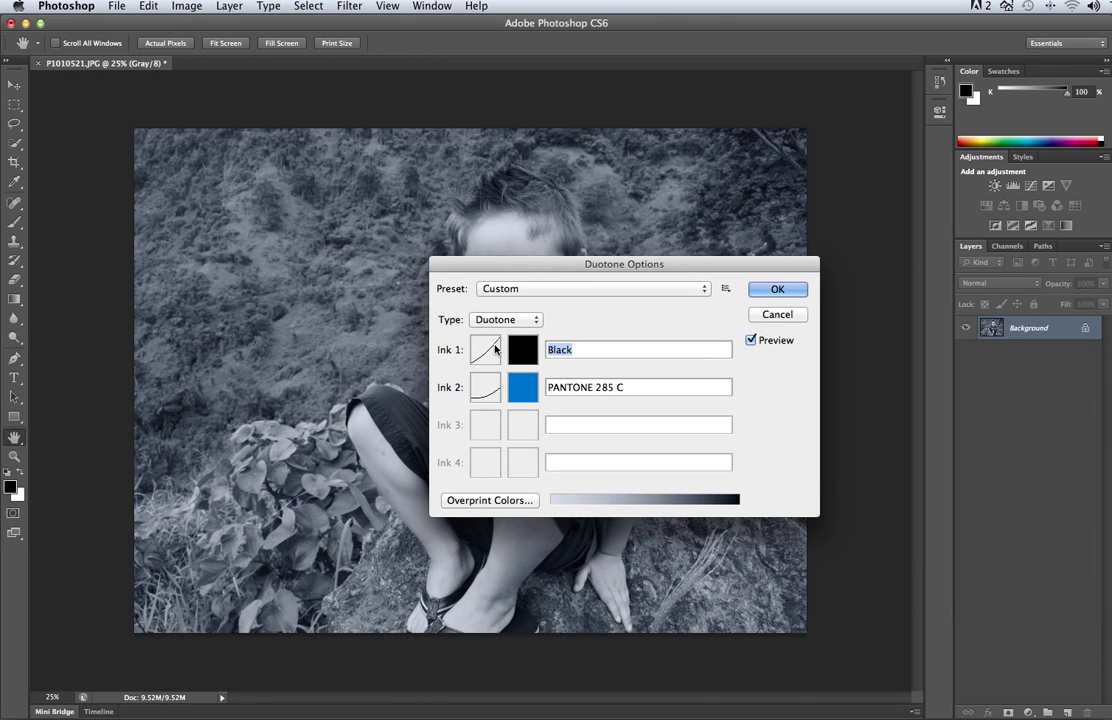
left_click(496, 351)
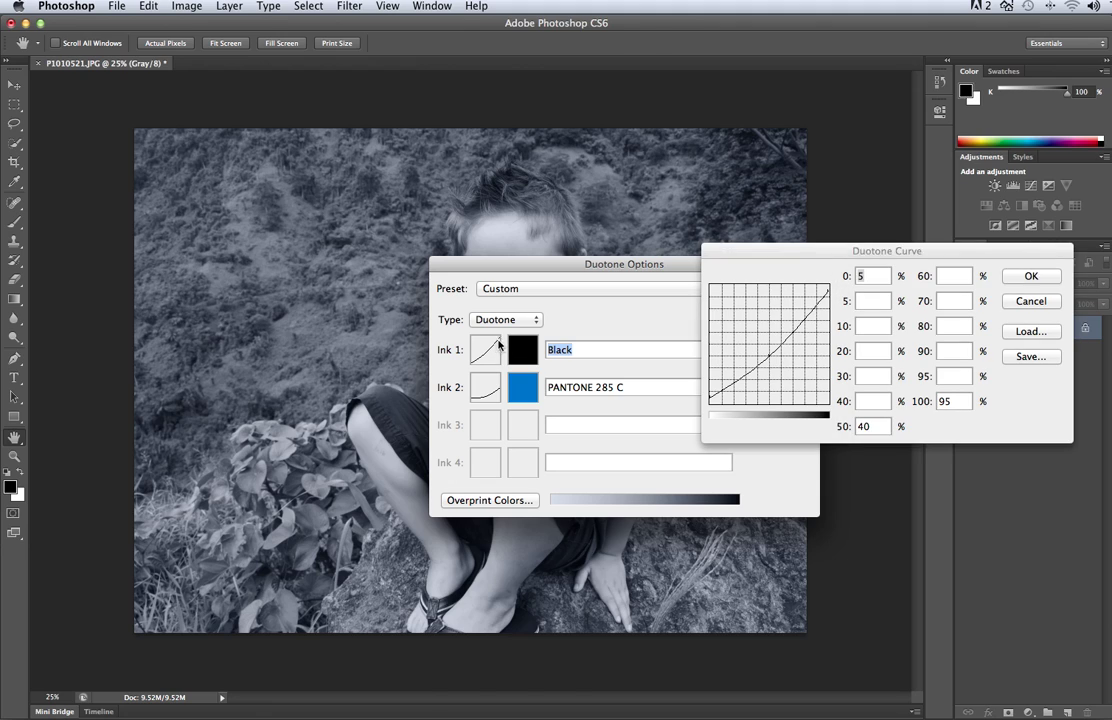
left_click_drag(829, 290, 829, 285)
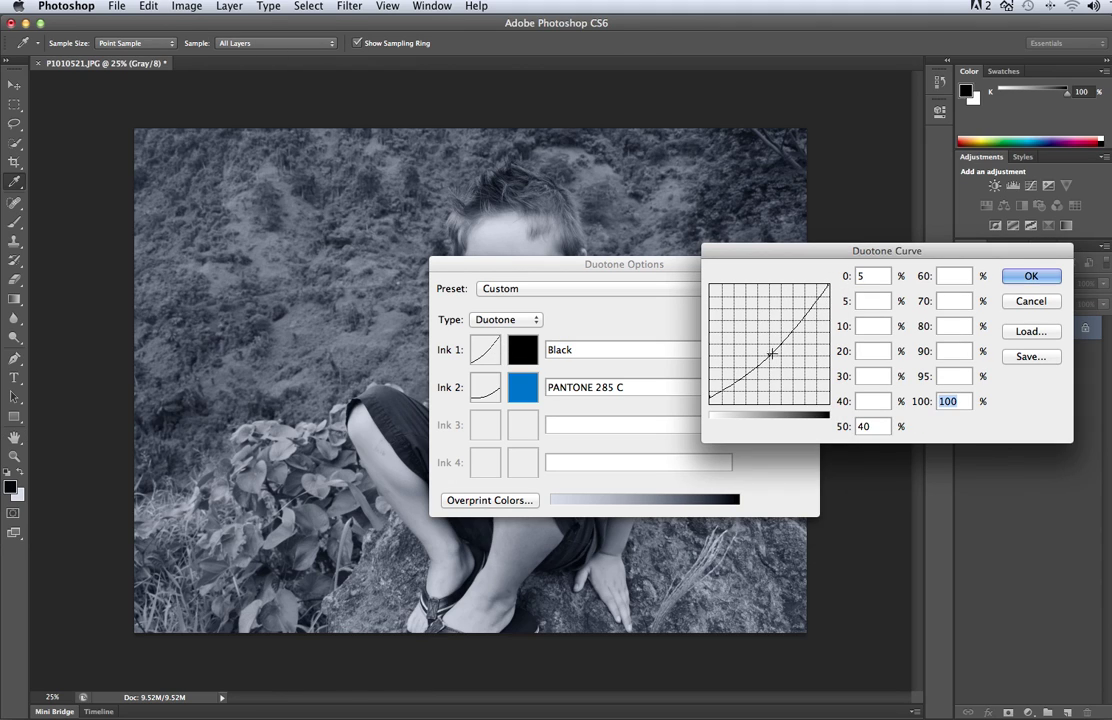
left_click_drag(770, 356, 699, 363)
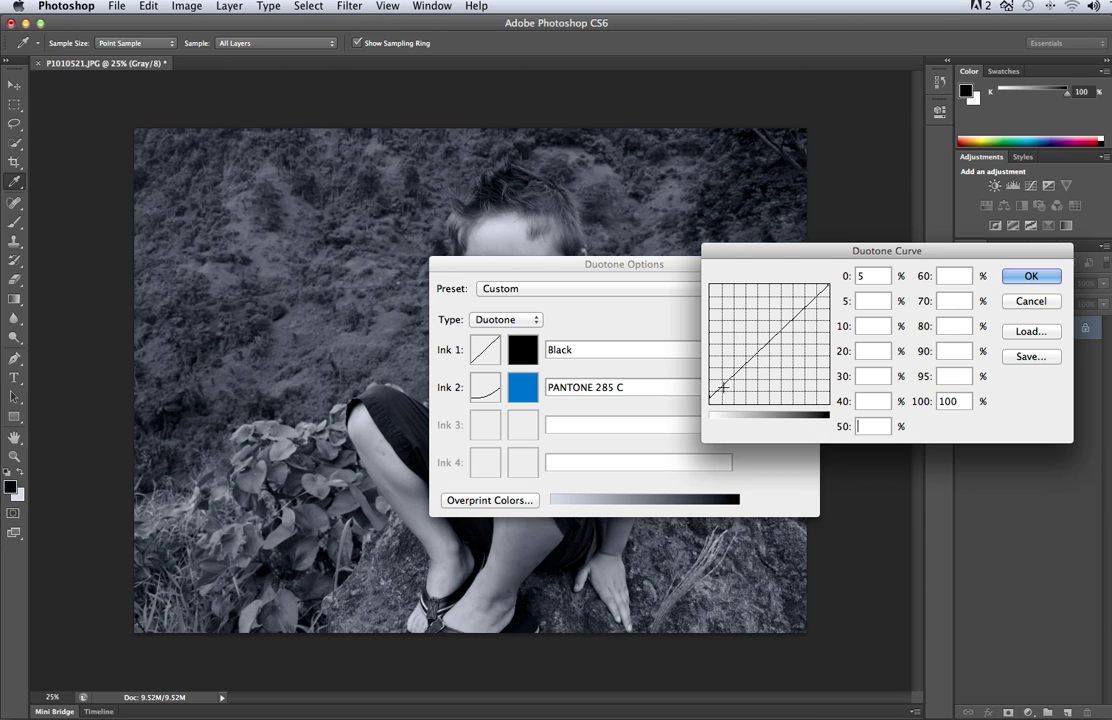
left_click_drag(710, 397, 710, 405)
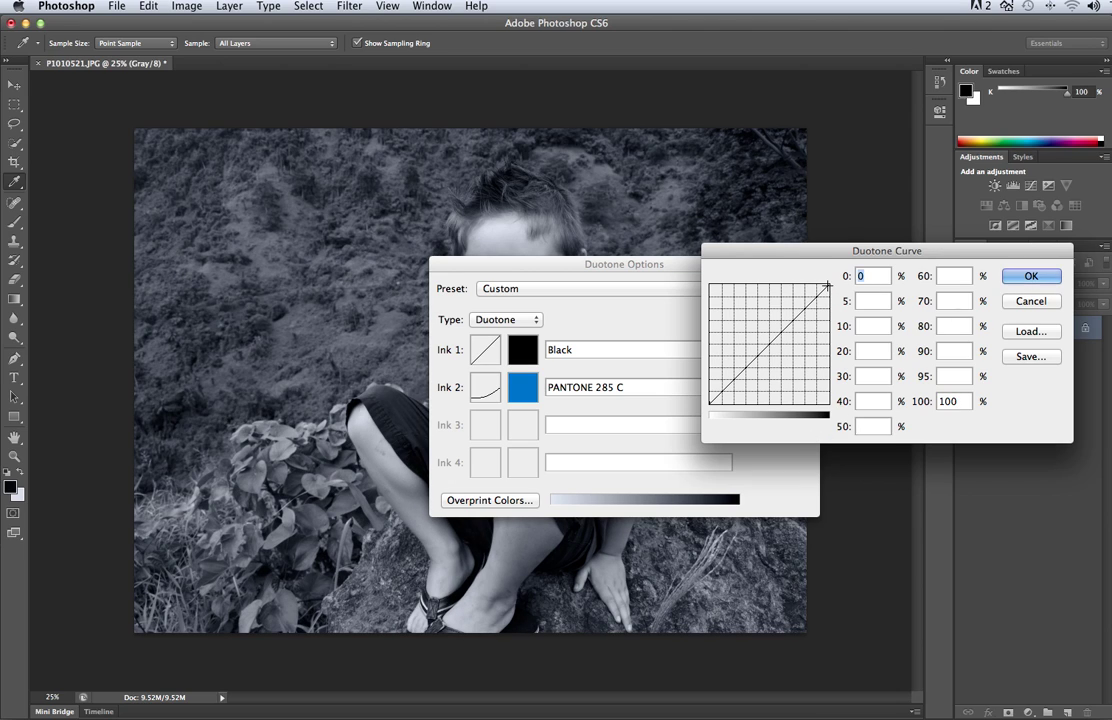
left_click(1031, 276)
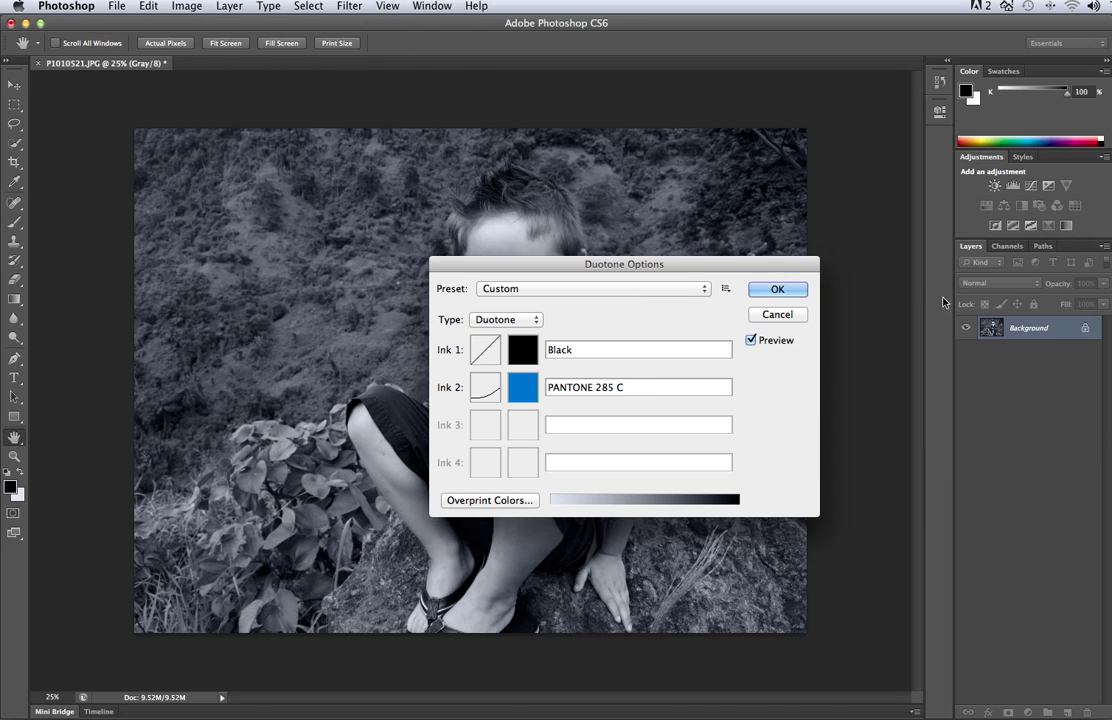
Straighten the PANTONE 285 C ink curve to 0 and 100, removing its 50% point
left_click(486, 390)
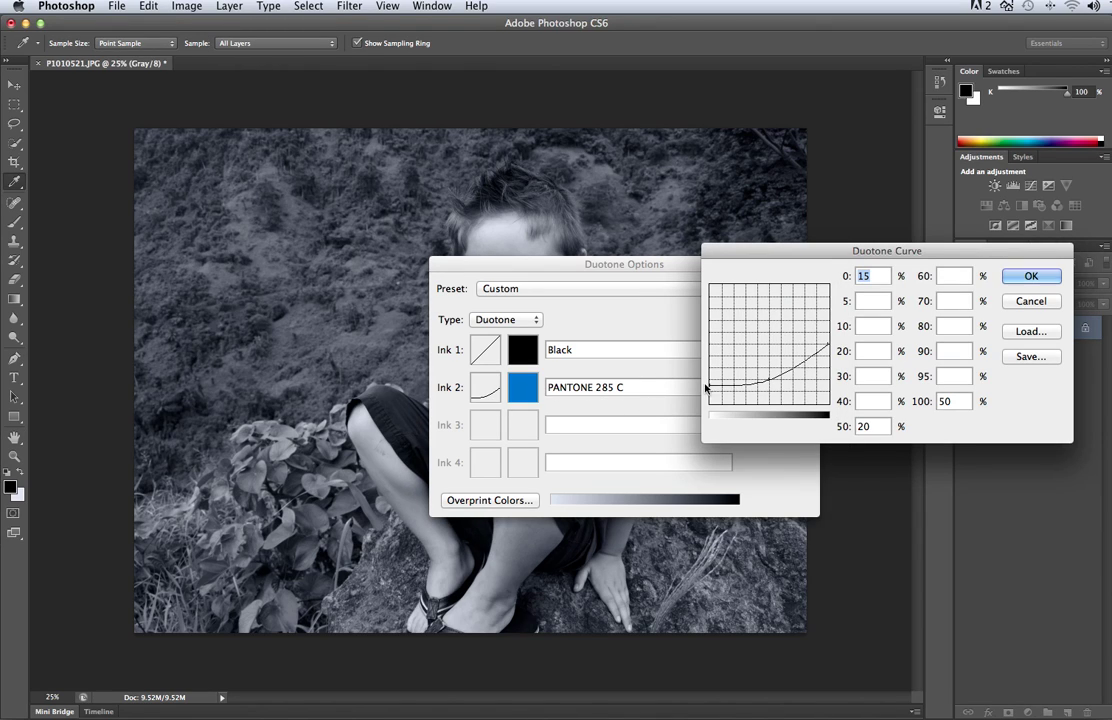
left_click_drag(710, 383, 710, 405)
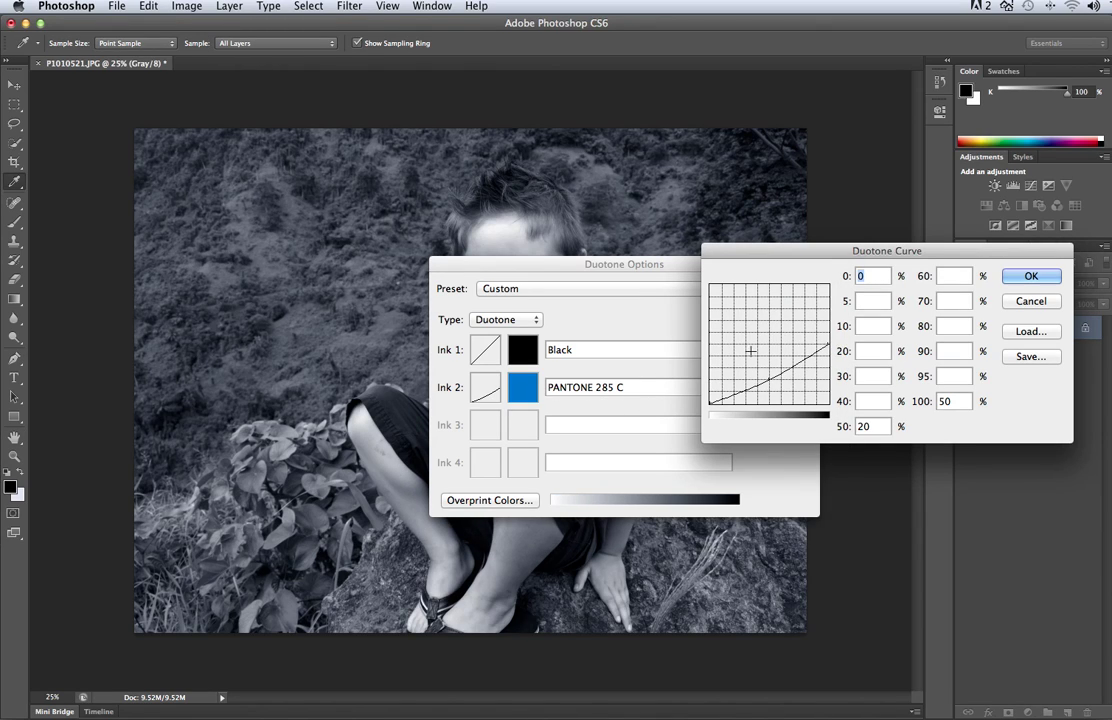
left_click_drag(824, 345, 829, 285)
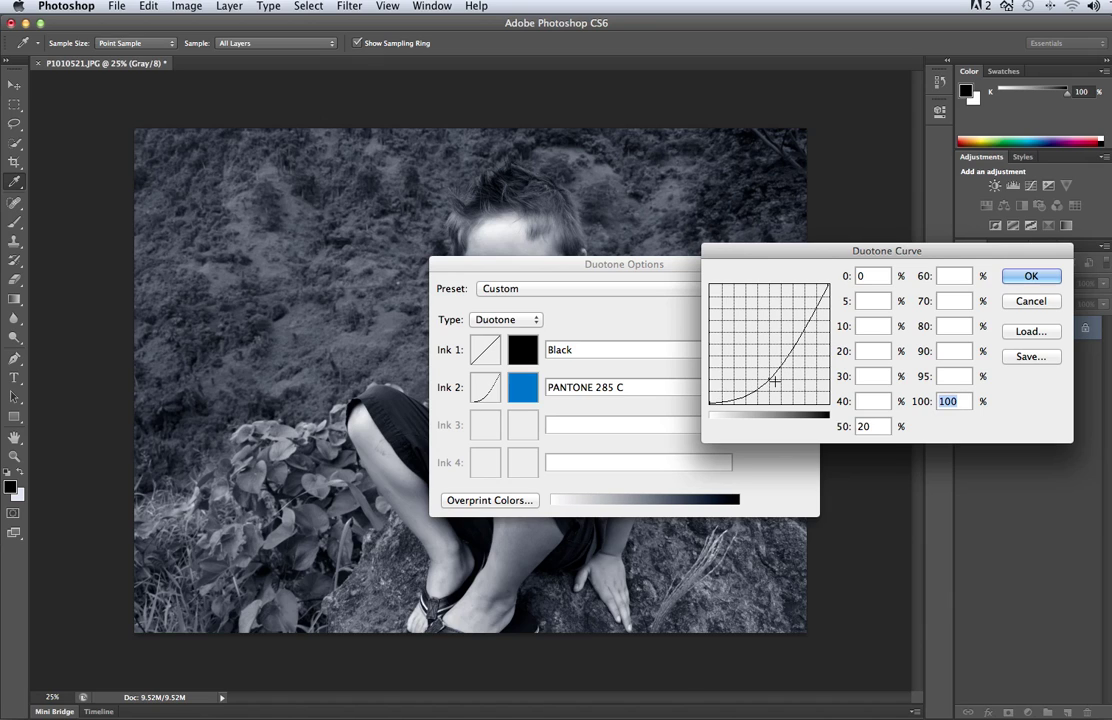
left_click_drag(770, 383, 703, 346)
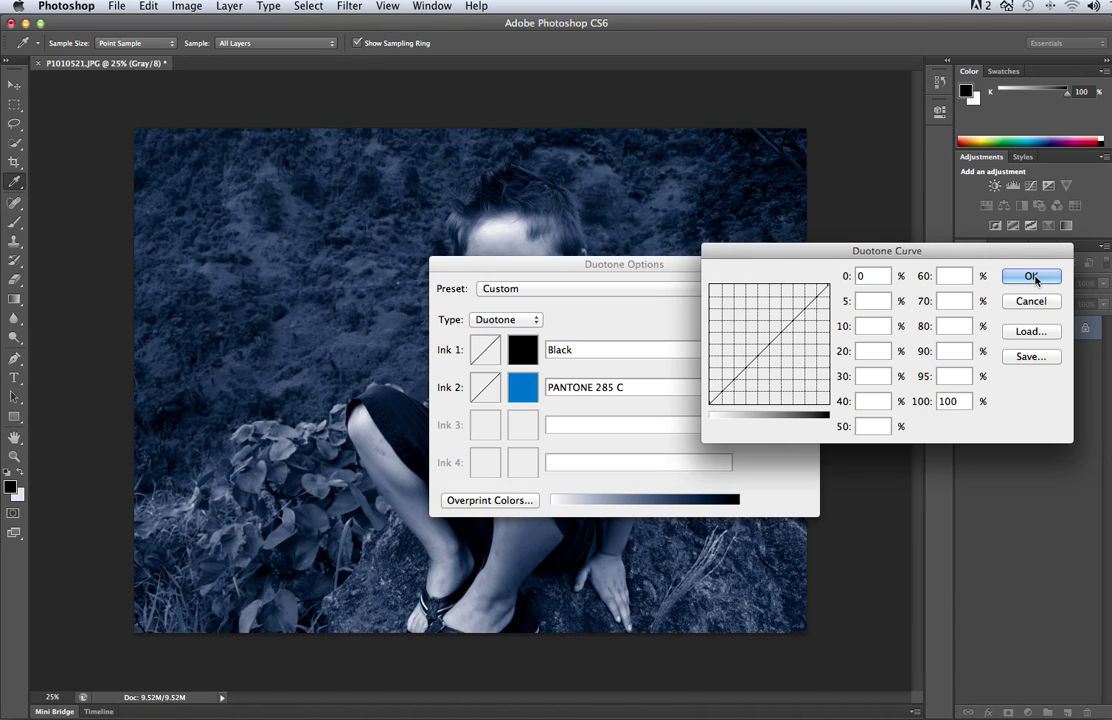
key("Return")
Switch the duotone type to Monotone and back to Duotone, moving the dialog off the boy
left_click(509, 319)
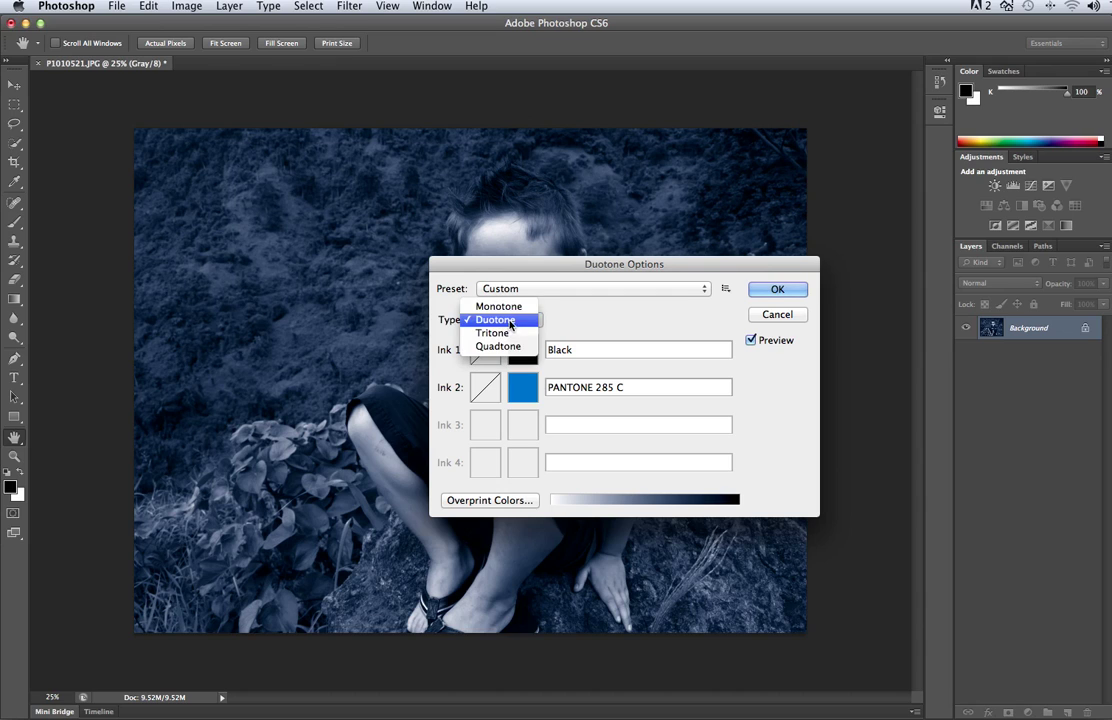
left_click(509, 306)
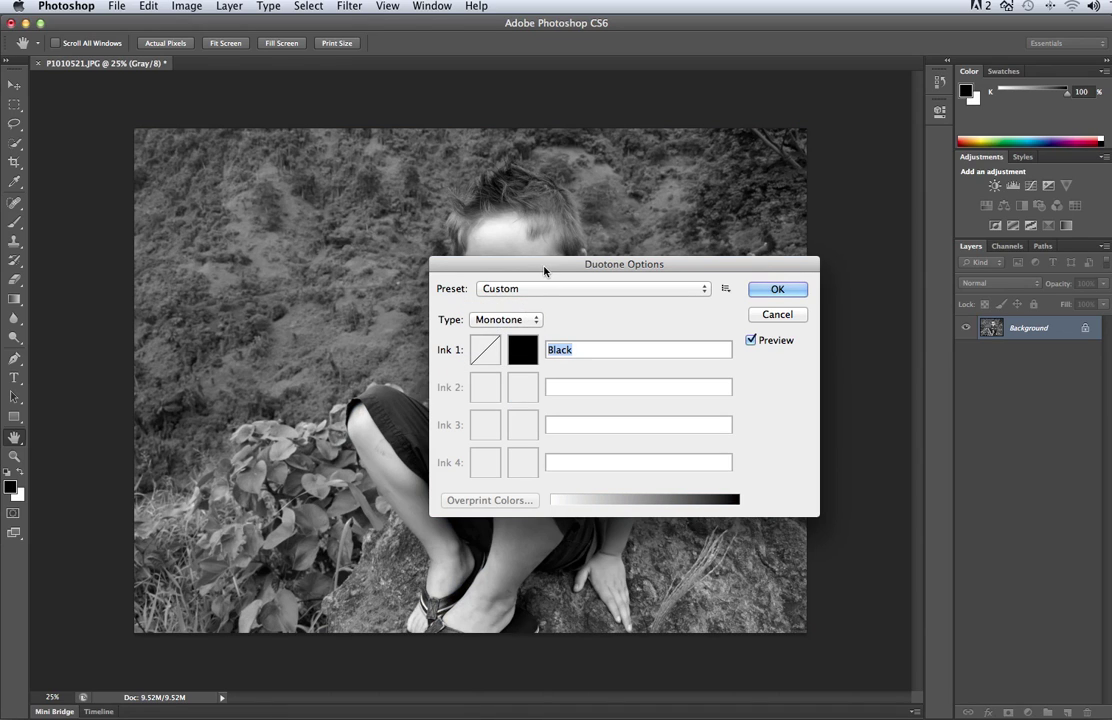
mouse_move(549, 265)
left_mouse_down()
mouse_move(828, 232)
mouse_move(851, 170)
mouse_move(822, 160)
left_mouse_up()
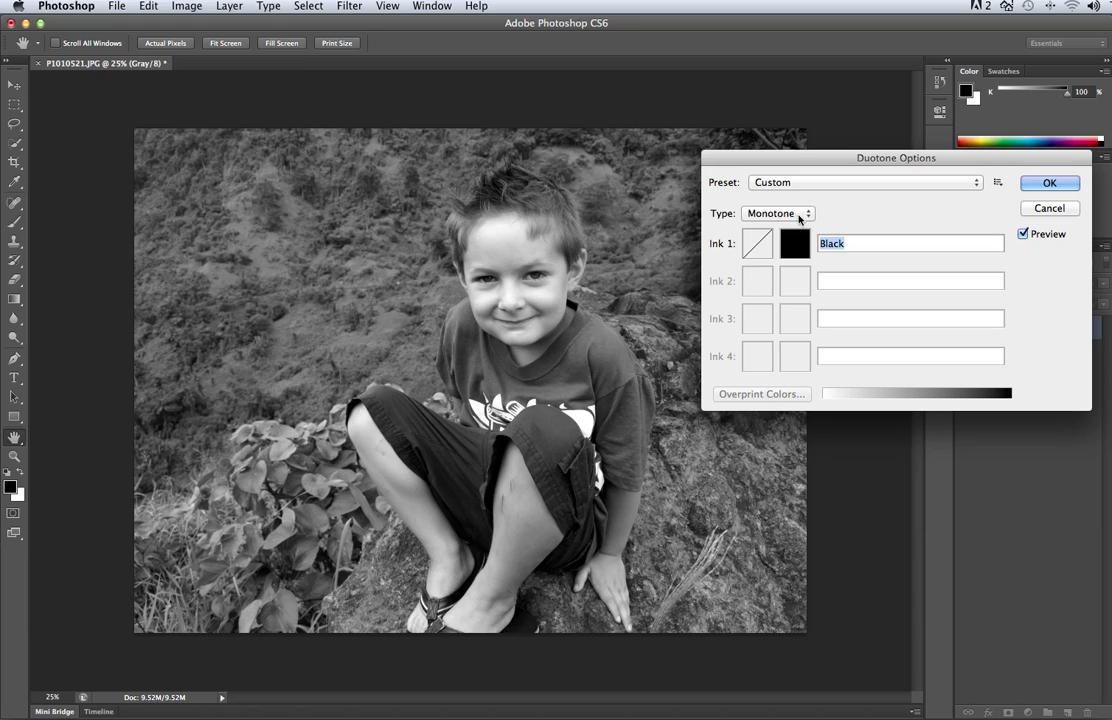
left_click(797, 215)
left_click(768, 227)
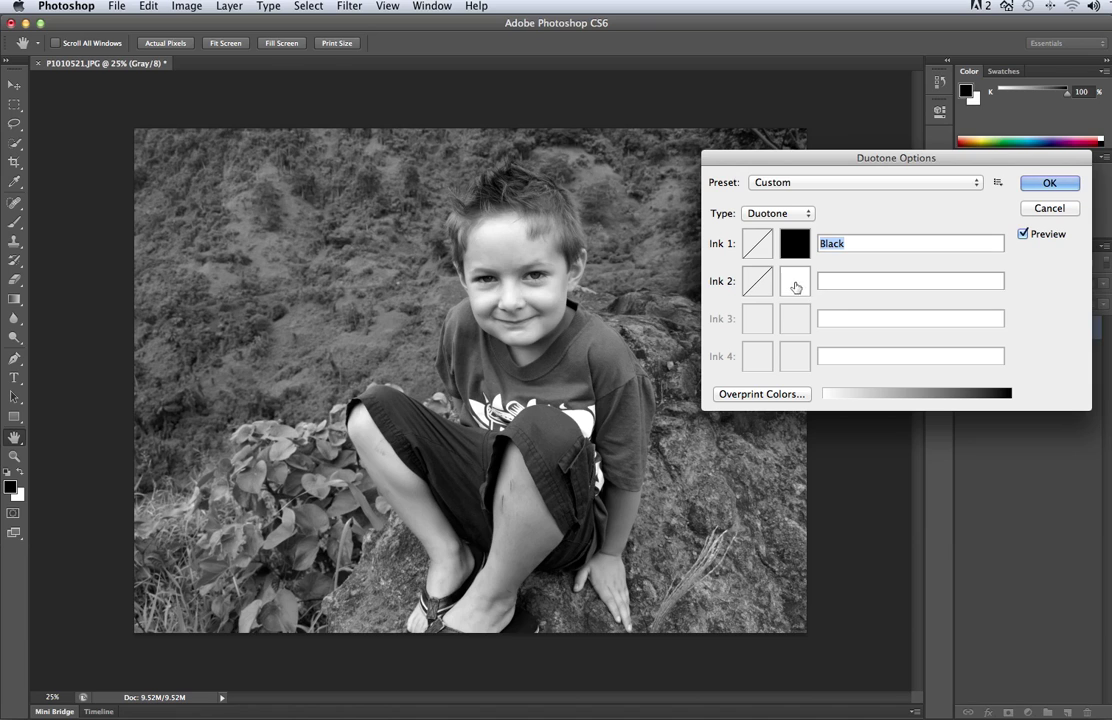
left_click_drag(812, 158, 707, 145)
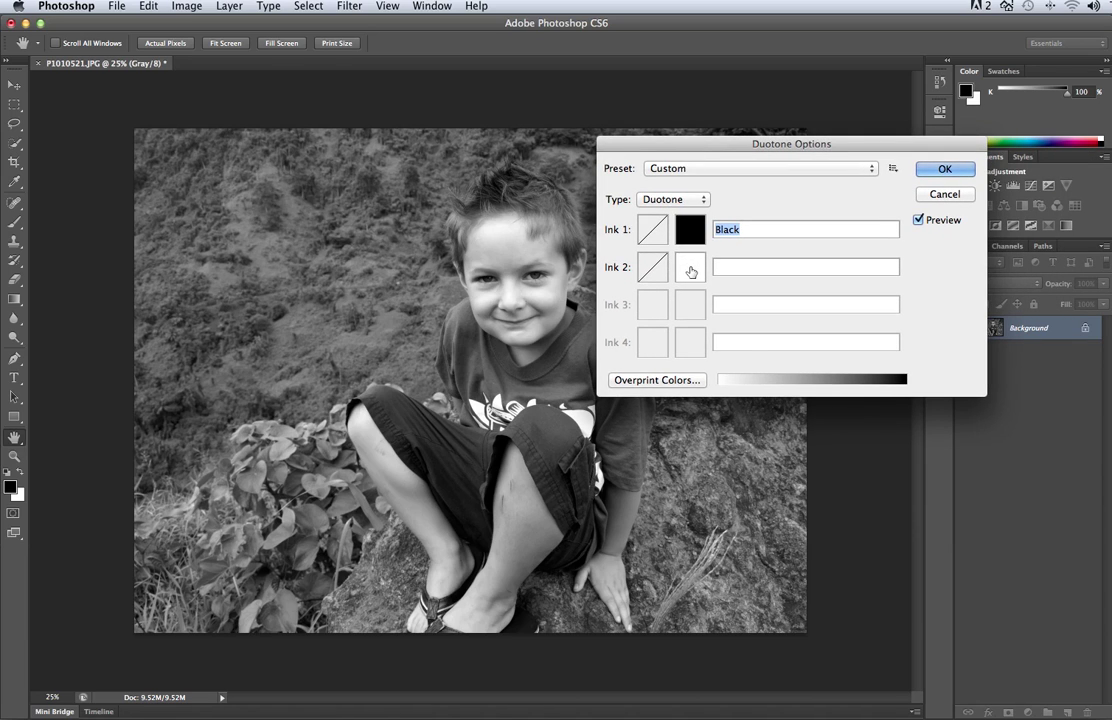
Open the second ink's colour picker and switch to the Color Libraries
left_click(688, 266)
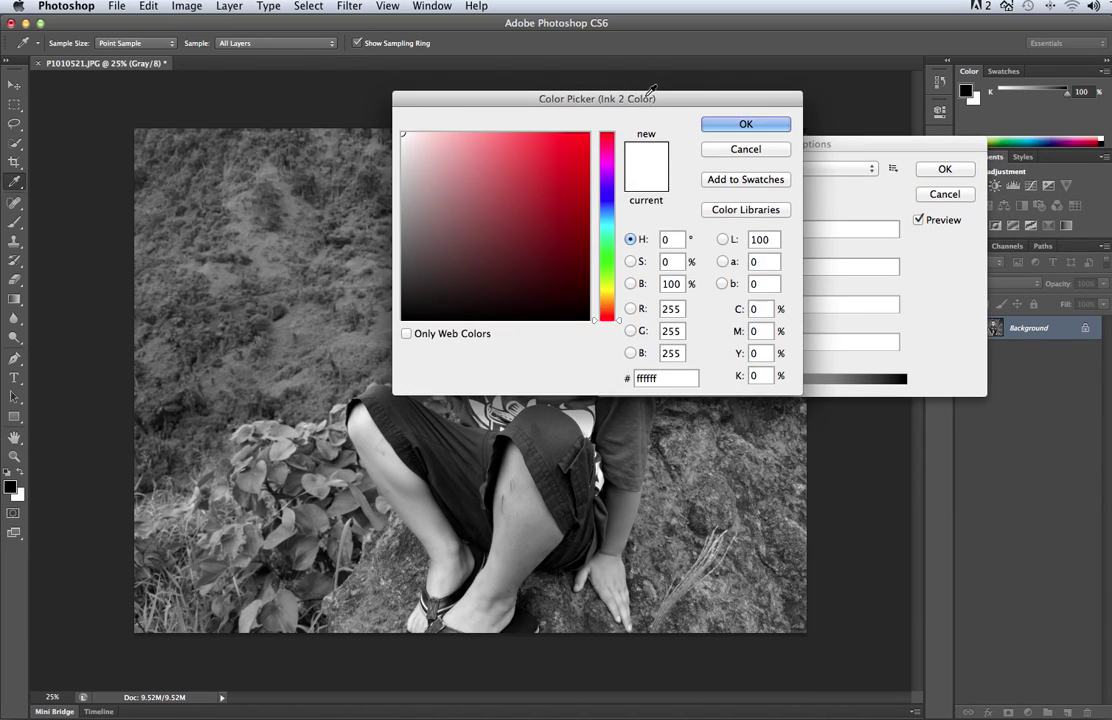
mouse_move(649, 94)
left_mouse_down()
mouse_move(627, 235)
mouse_move(743, 316)
mouse_move(823, 326)
left_mouse_up()
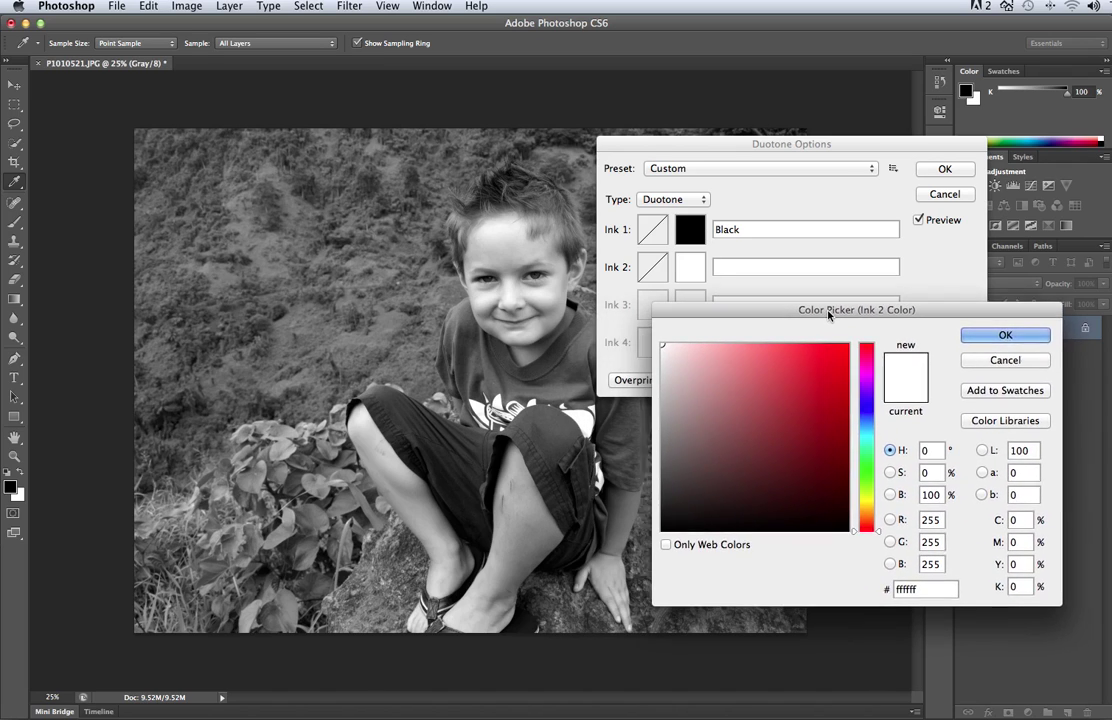
left_click_drag(828, 314, 830, 313)
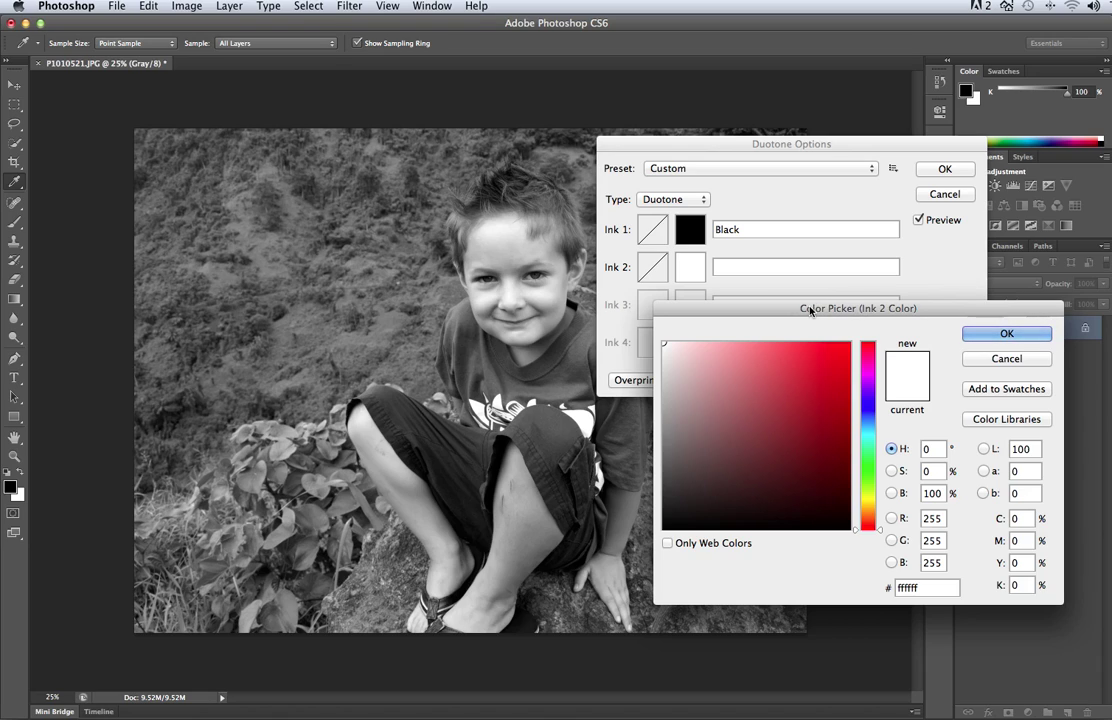
left_click_drag(810, 311, 763, 247)
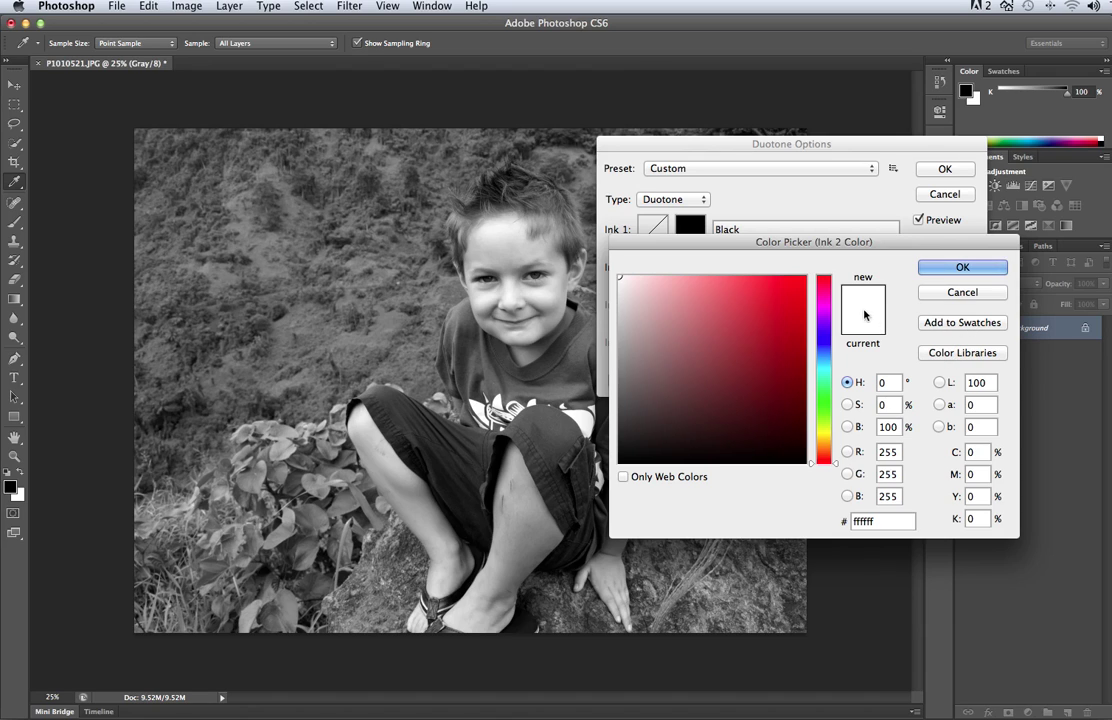
key("Return")
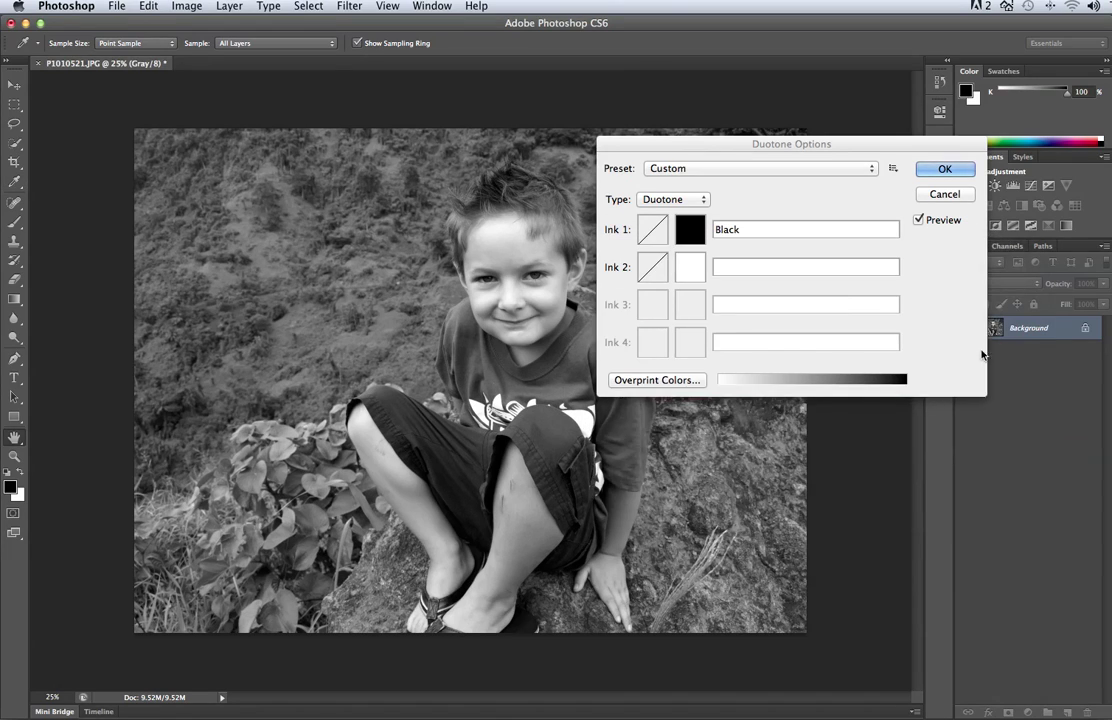
left_click_drag(754, 250, 697, 230)
Set the colour book to PANTONE+ Solid Uncoated
left_click(697, 247)
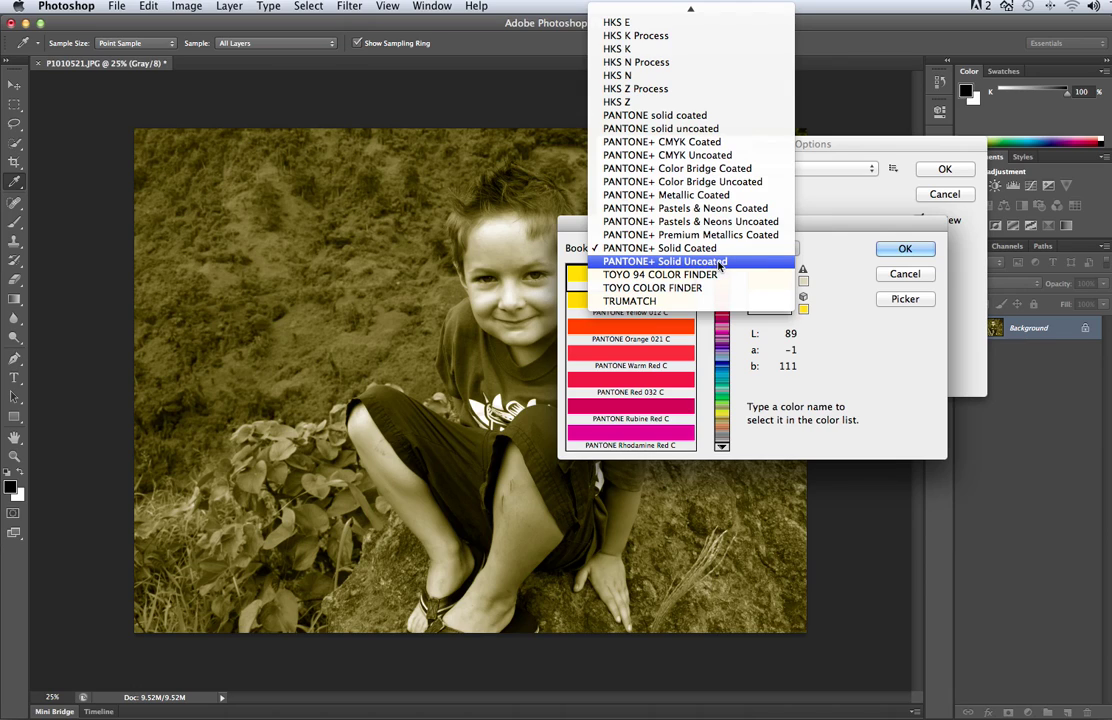
left_click(718, 263)
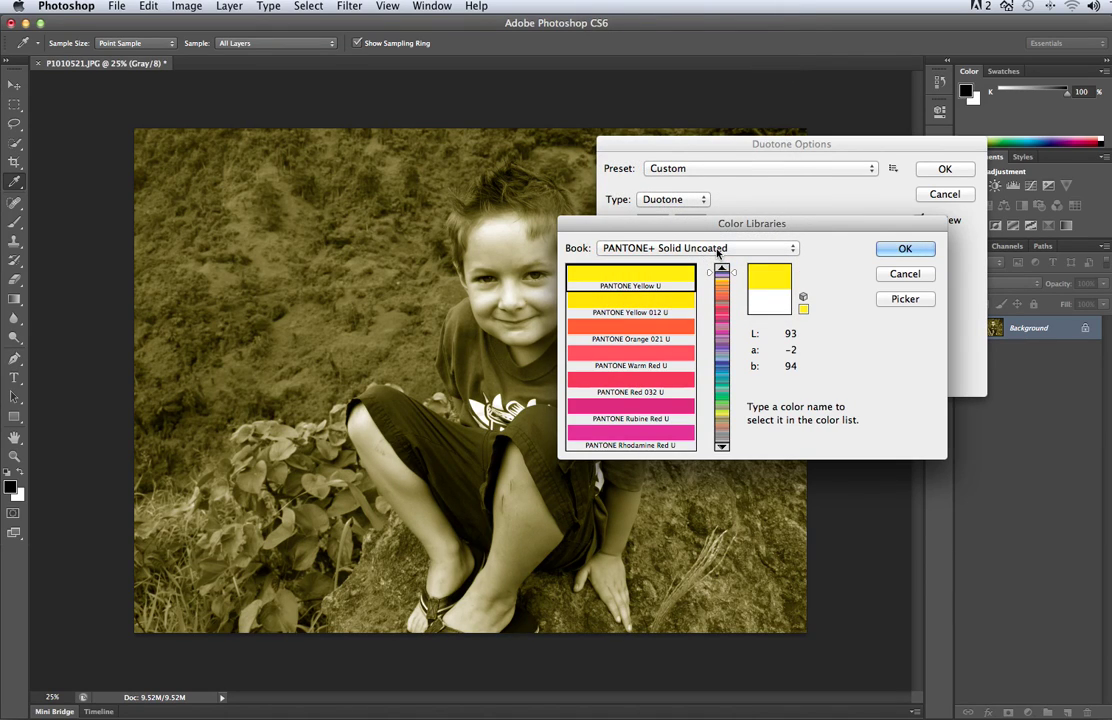
left_click(718, 251)
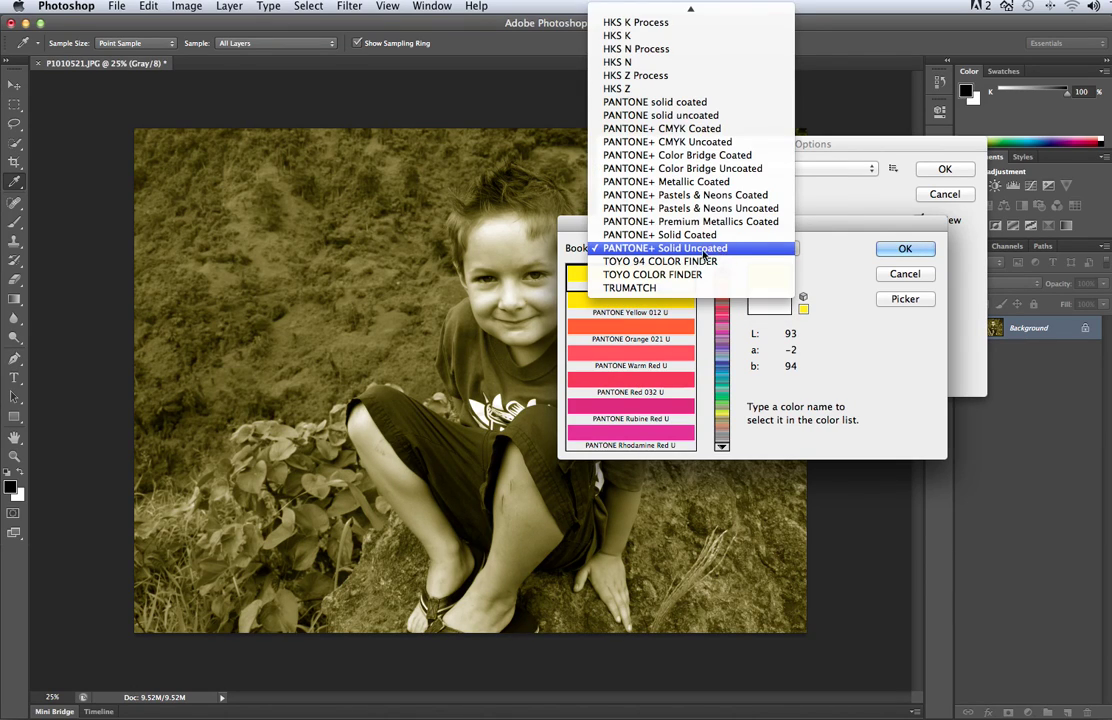
left_click(814, 253)
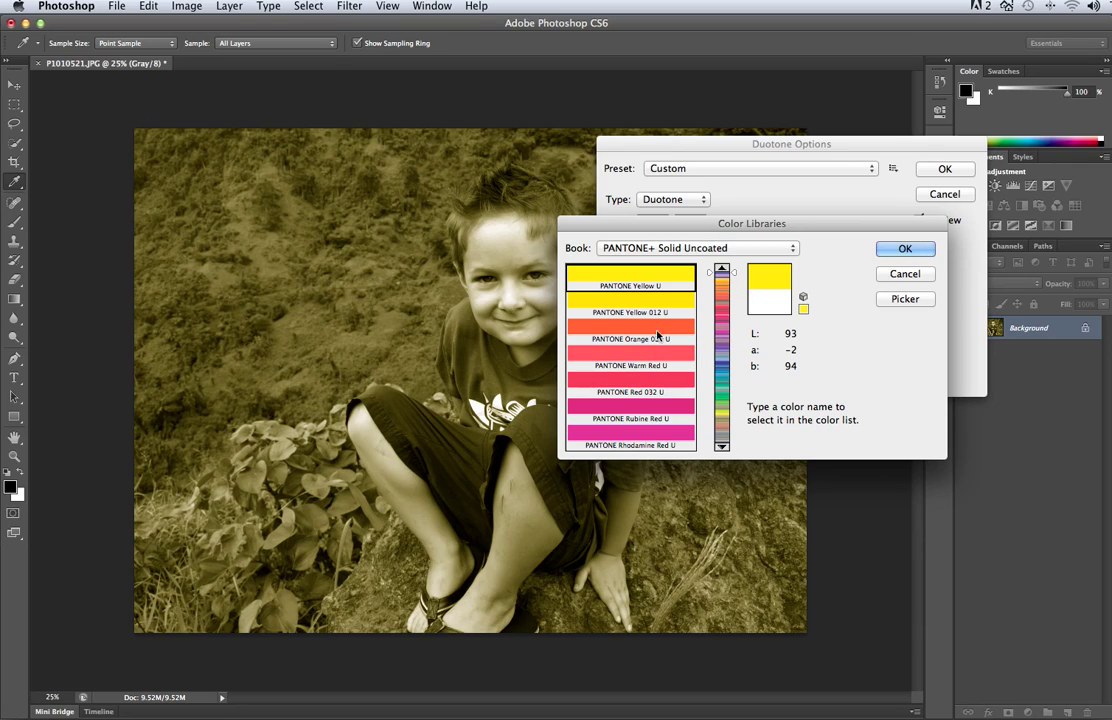
Select PANTONE 285 U by typing 285 and confirm it as the second ink
left_click(720, 449)
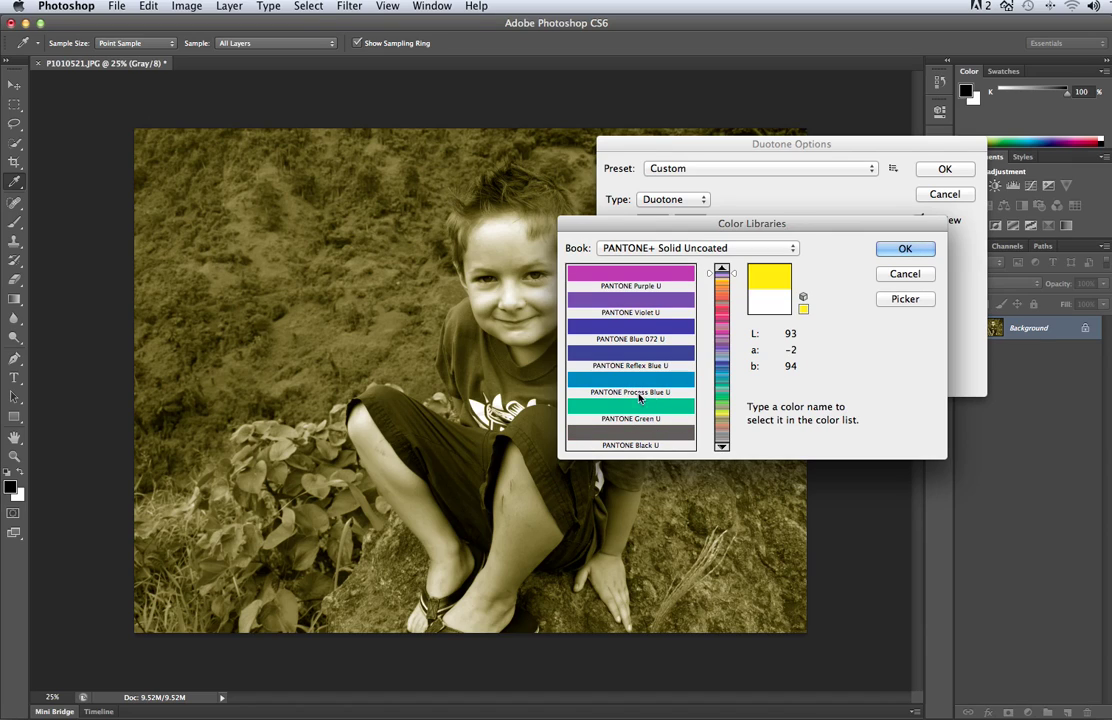
left_click(723, 448)
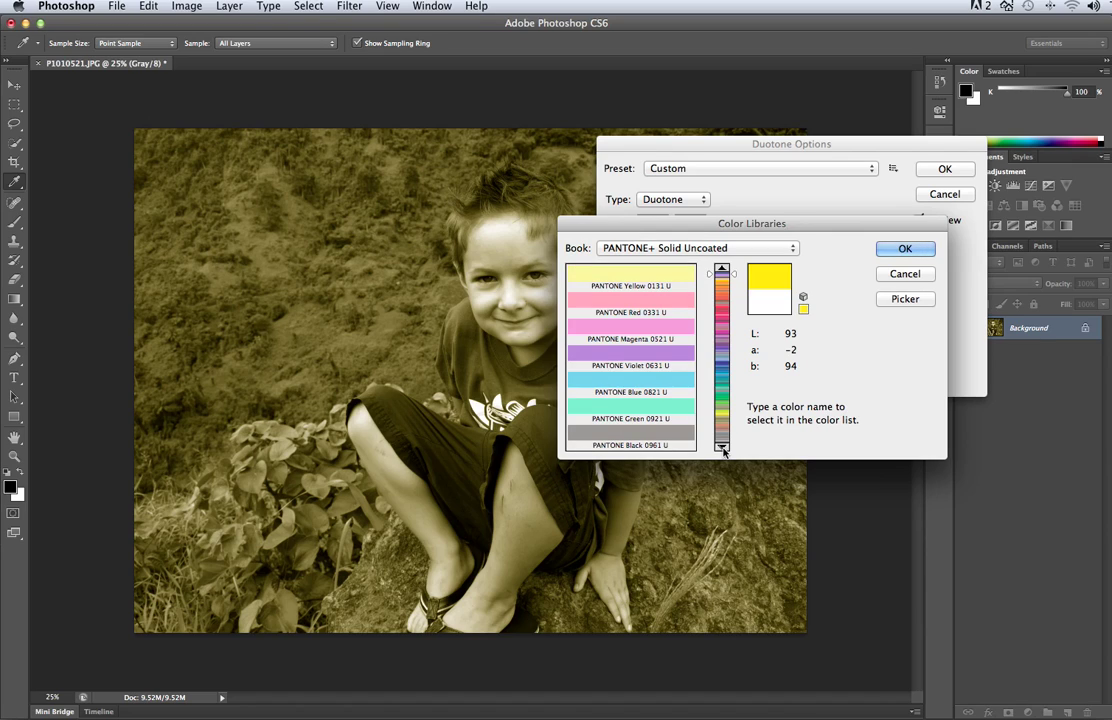
left_click(723, 449)
left_click(723, 449)
left_click(723, 449)
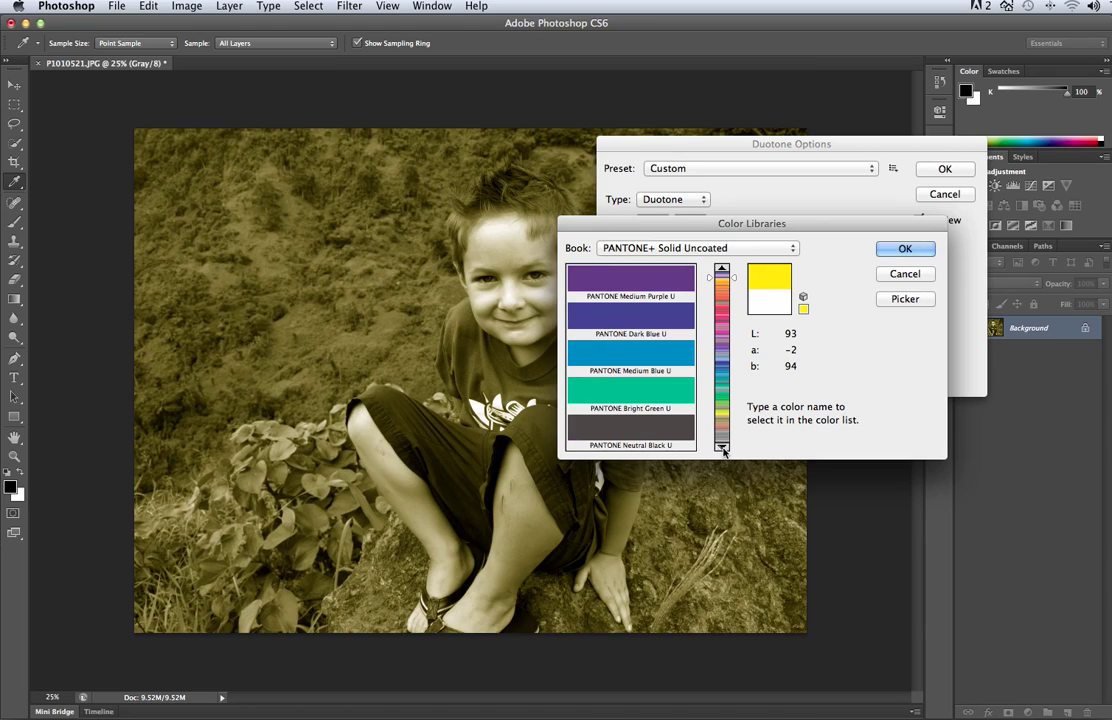
left_click(723, 449)
left_click(723, 449)
left_click(723, 449)
left_click(723, 449)
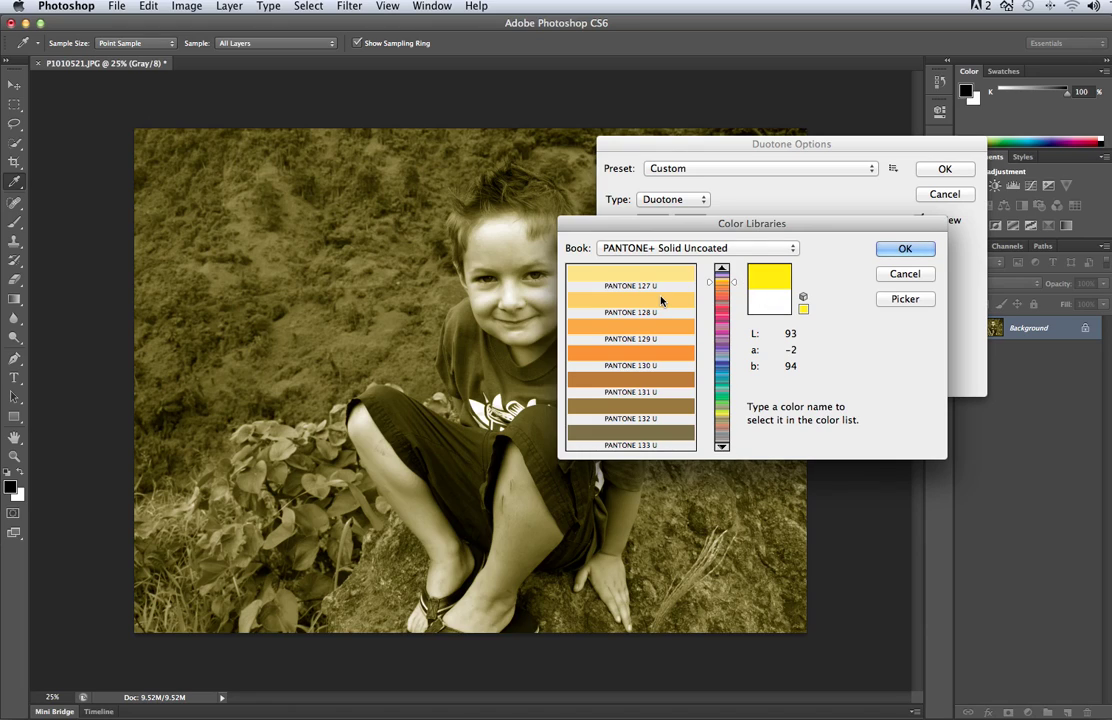
type("285")
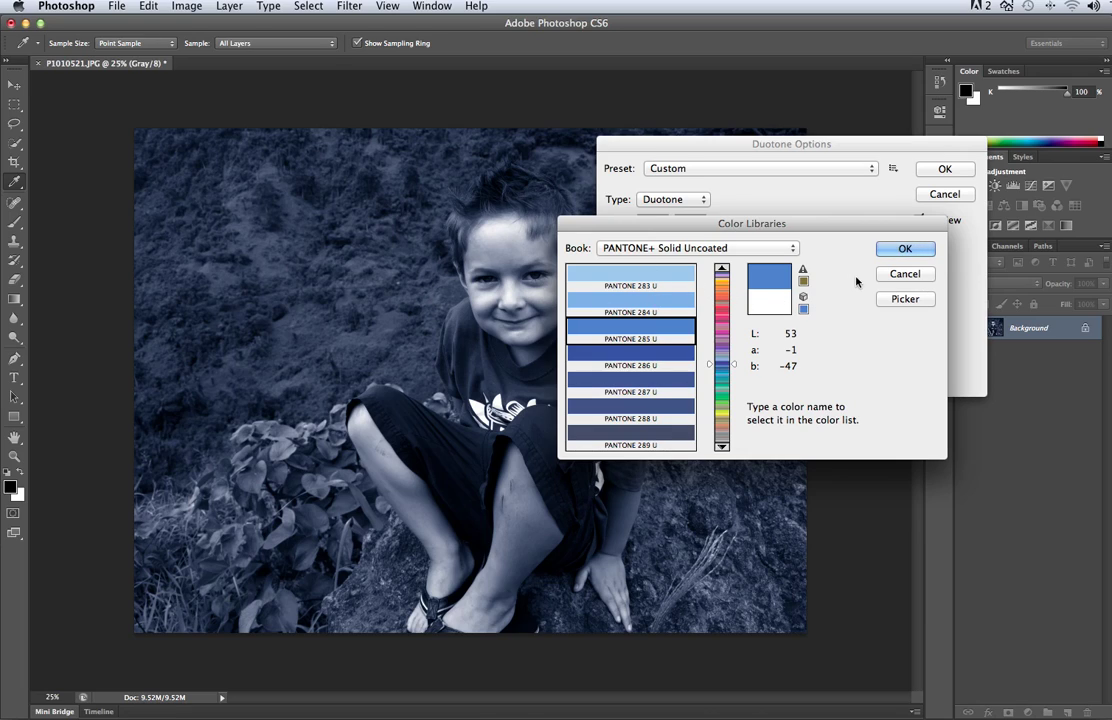
left_click(905, 250)
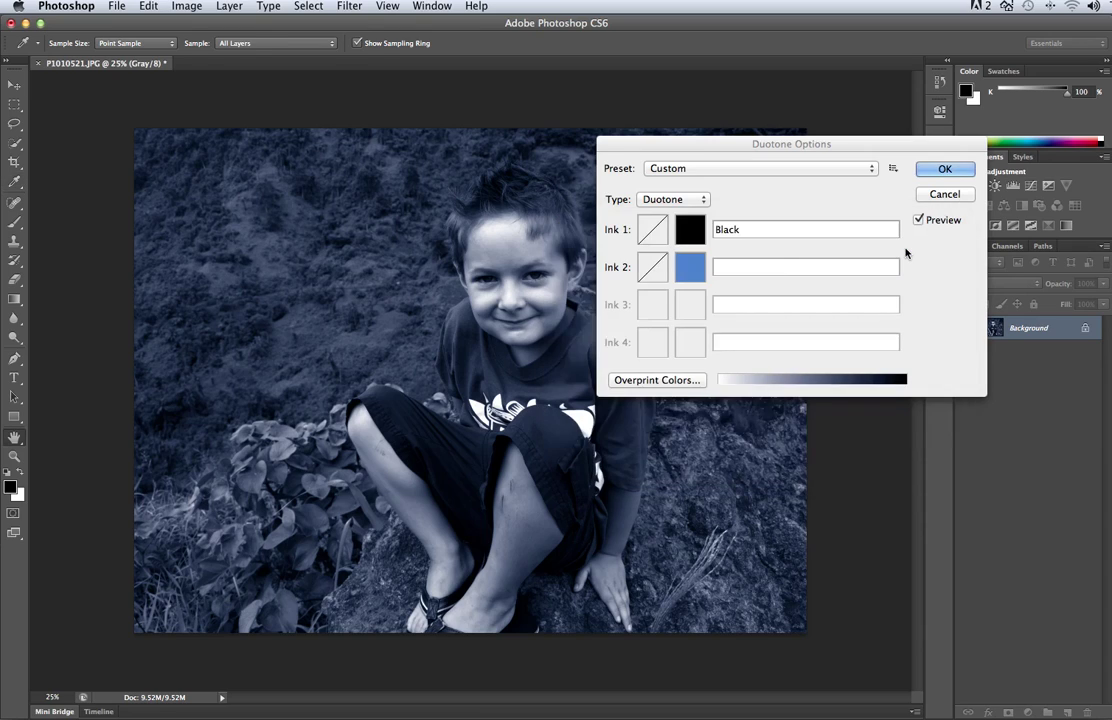
left_click(655, 268)
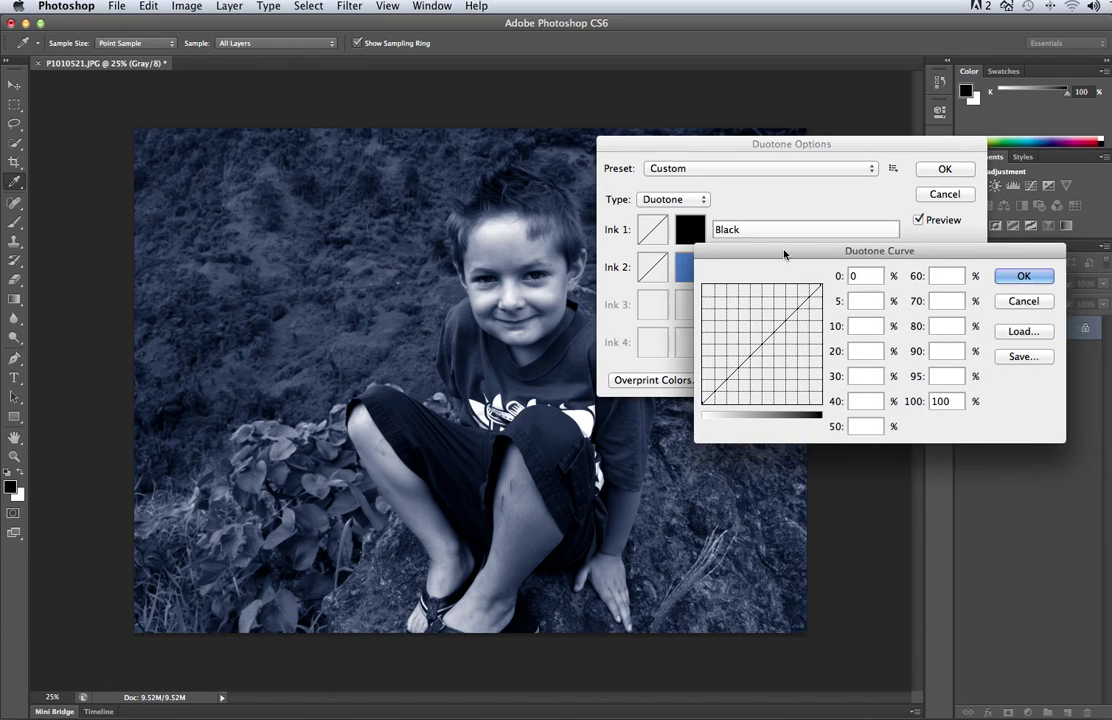
Set the PANTONE 285 U curve's 100% value to 60
left_click_drag(785, 251, 622, 221)
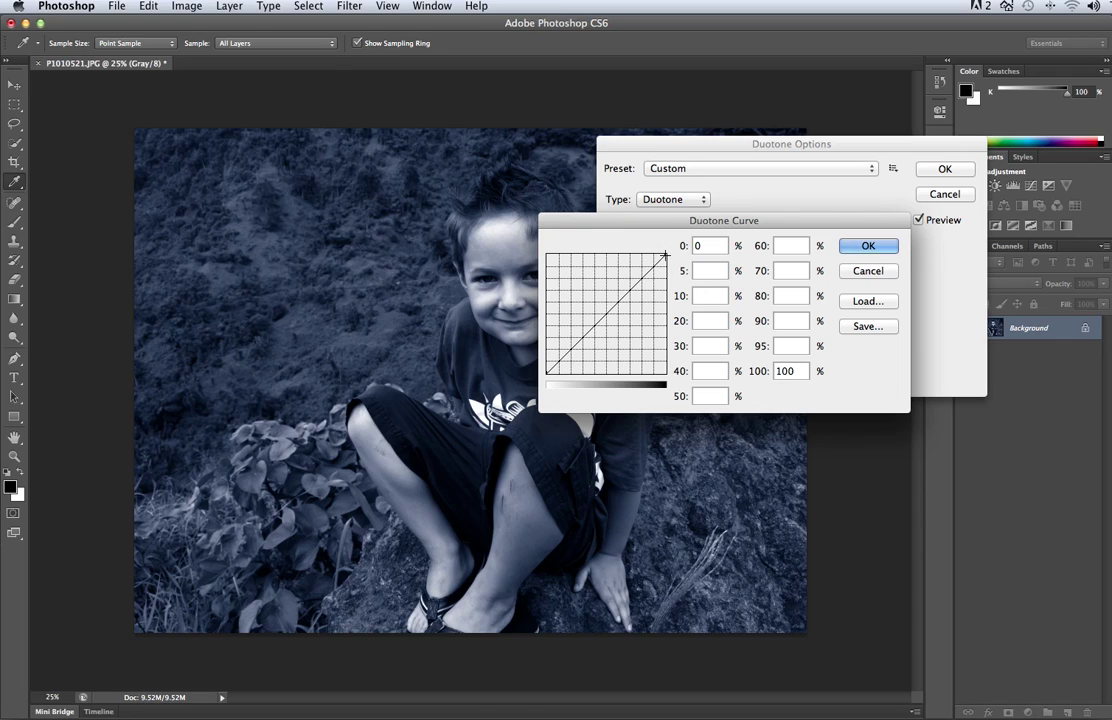
left_click_drag(665, 257, 665, 266)
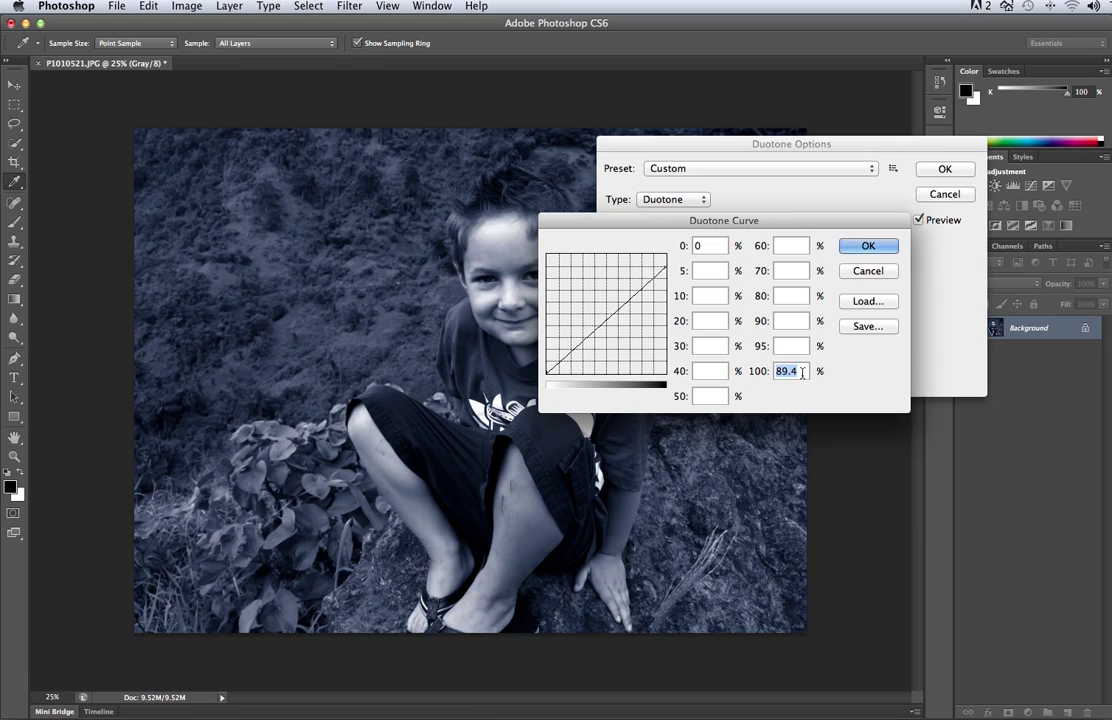
type("70")
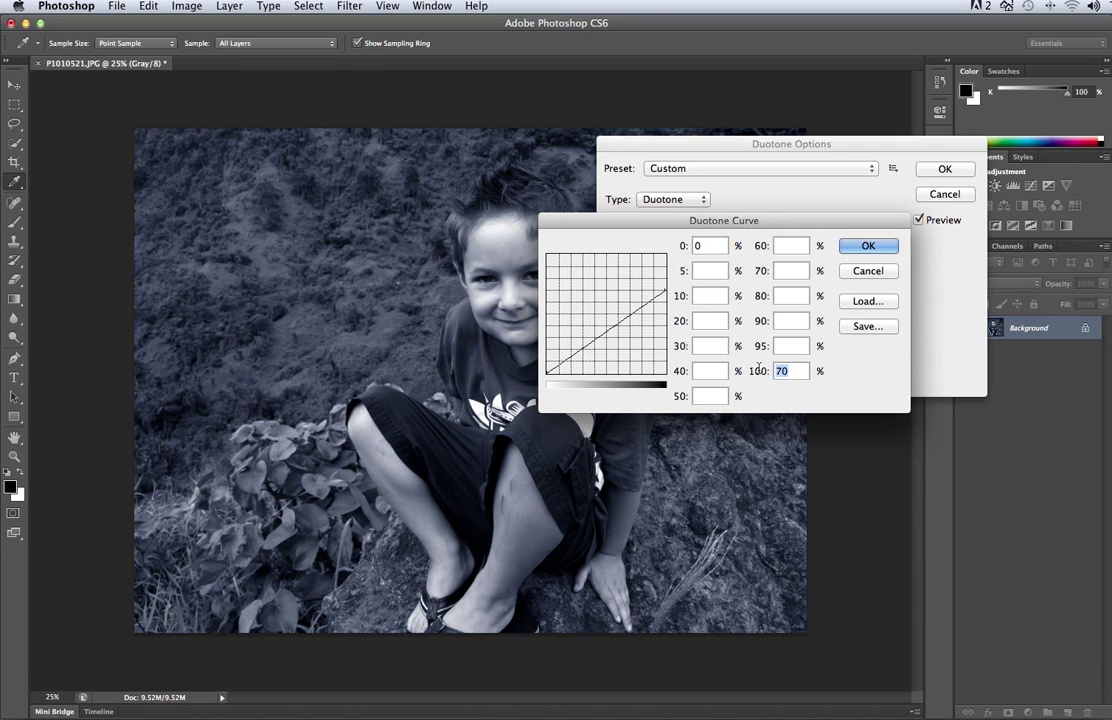
key("BackSpace")
type("0")
double_click(803, 368)
type("60")
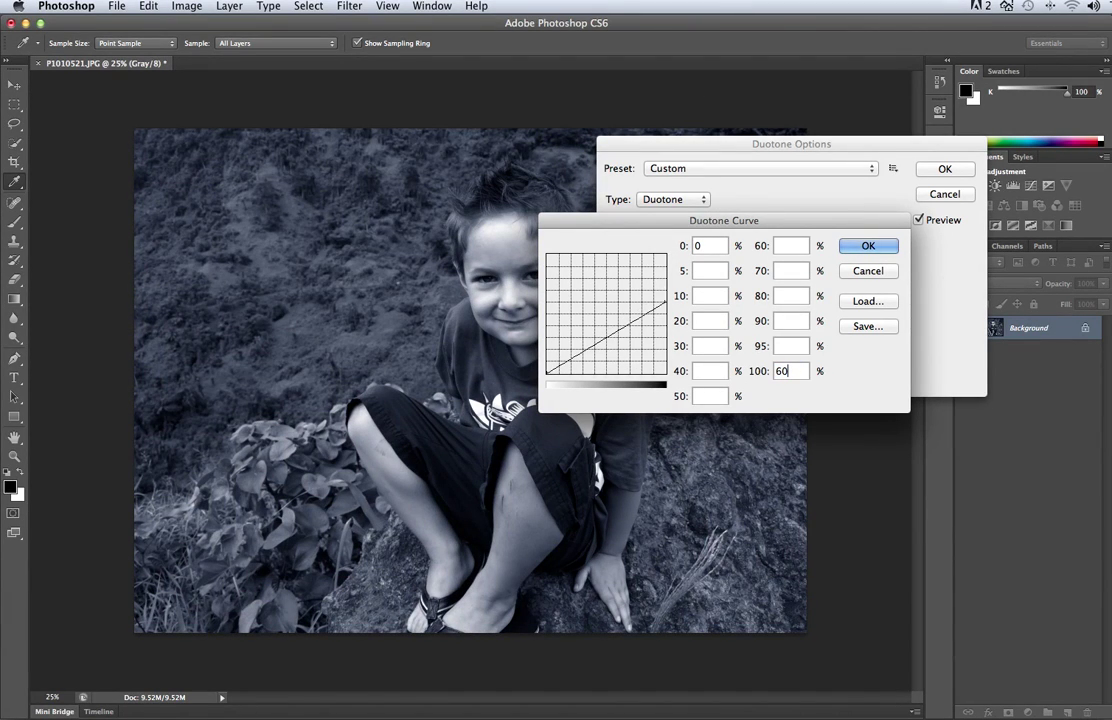
left_click_drag(632, 228, 687, 217)
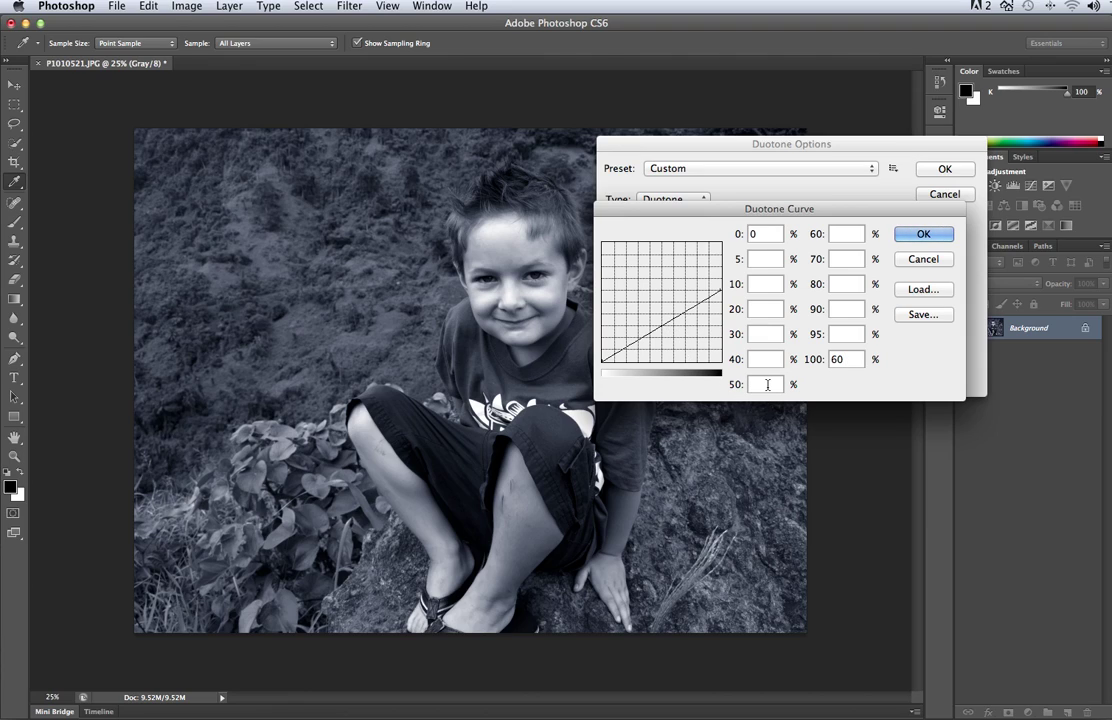
Set the curve's 50% value to 20 and 0% value to 10, then apply it
type("20")
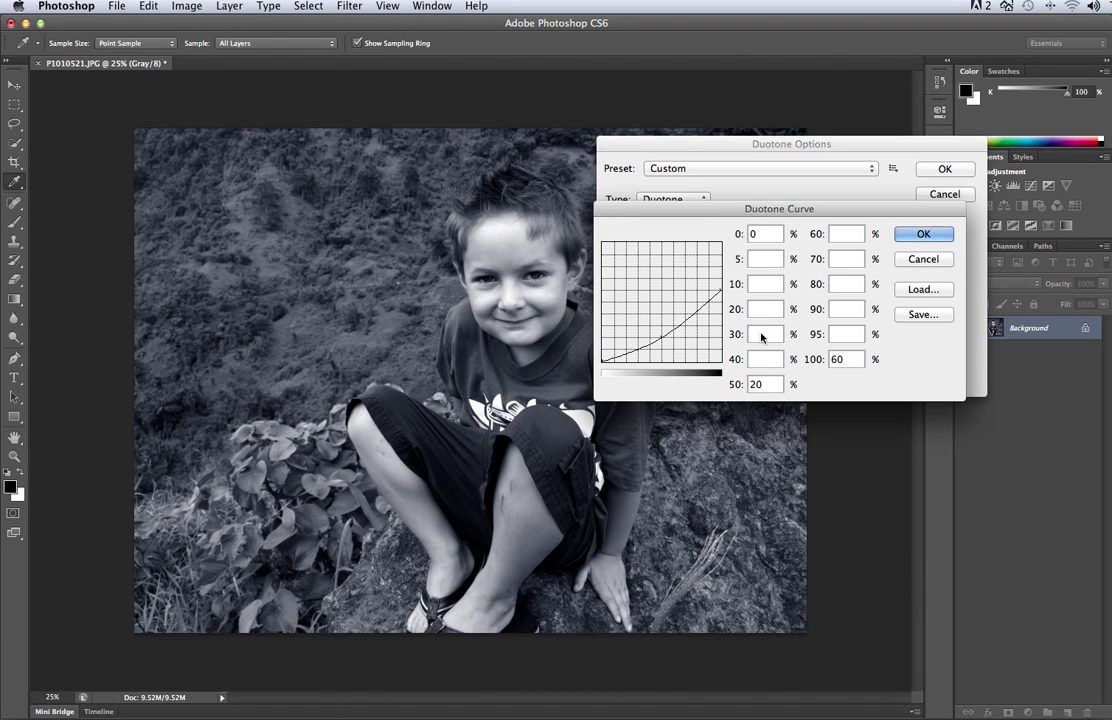
double_click(768, 235)
type("15")
key("Tab")
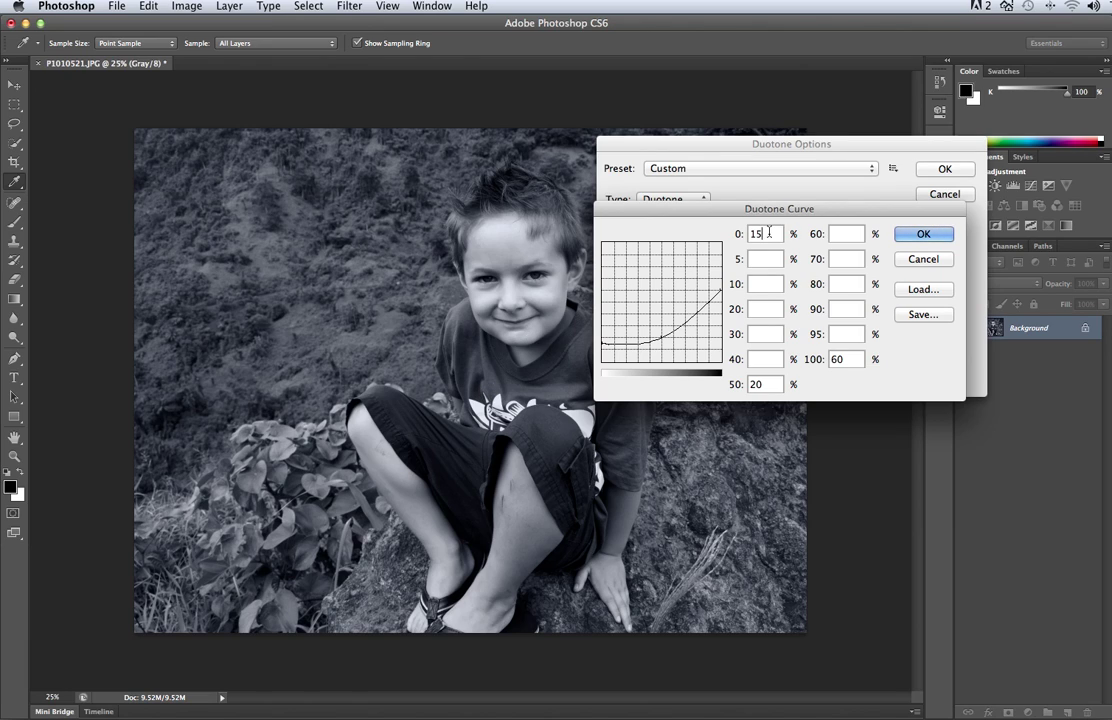
left_click(737, 236)
type("10")
left_click(923, 234)
Toggle the duotone preview to compare the photo with and without the tint
left_click(918, 220)
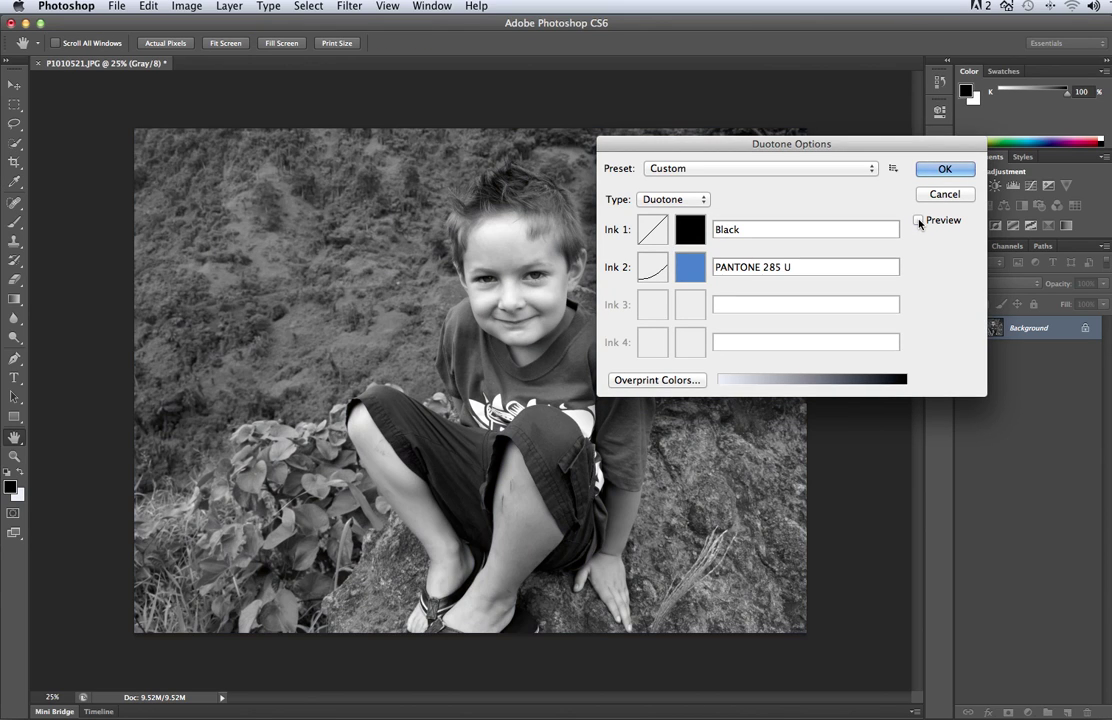
left_click(918, 220)
left_click(918, 220)
left_click(918, 220)
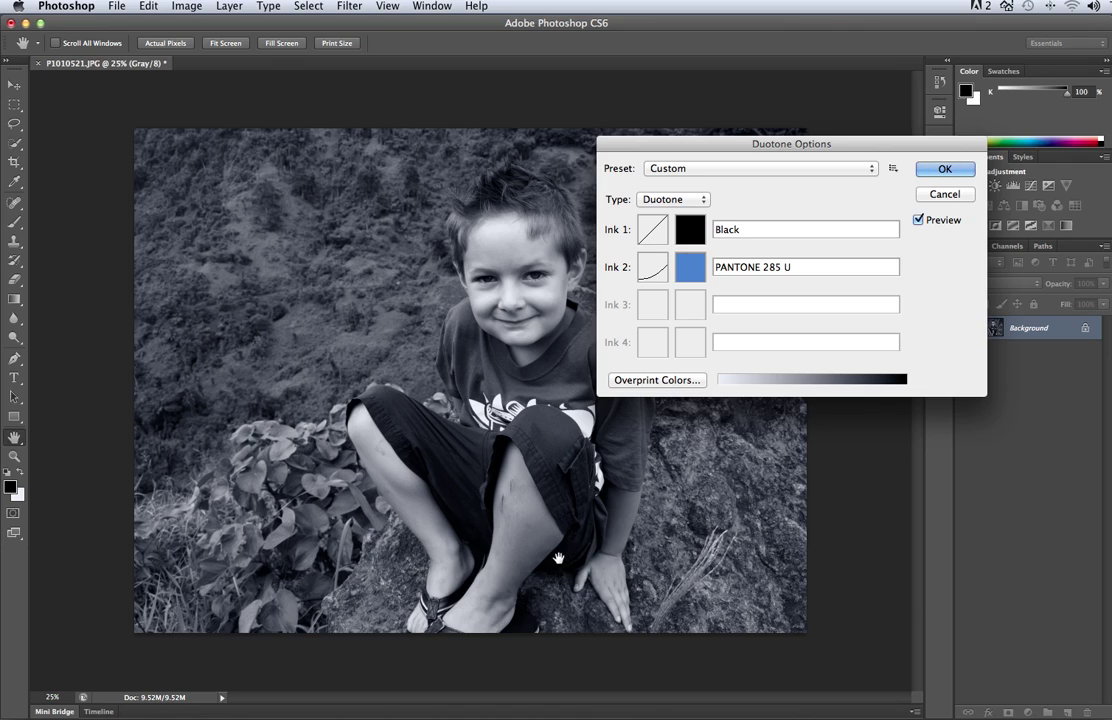
Set the Black ink curve to 98 at 100% and 45 at 50%
left_click(652, 229)
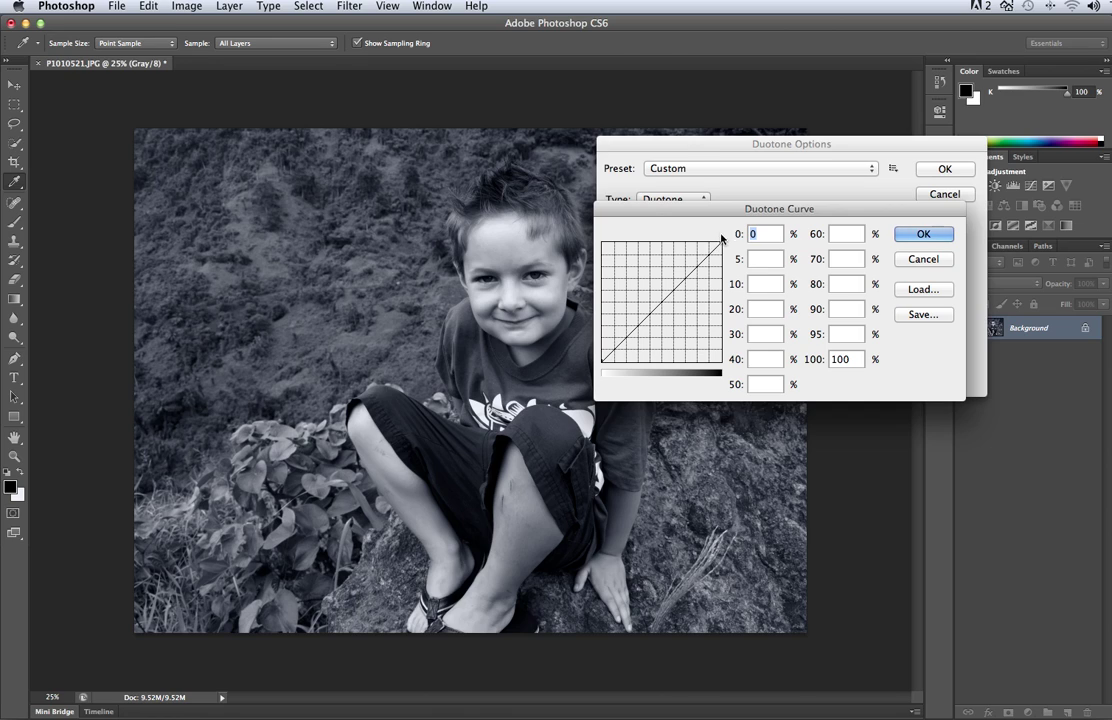
double_click(842, 359)
type("90")
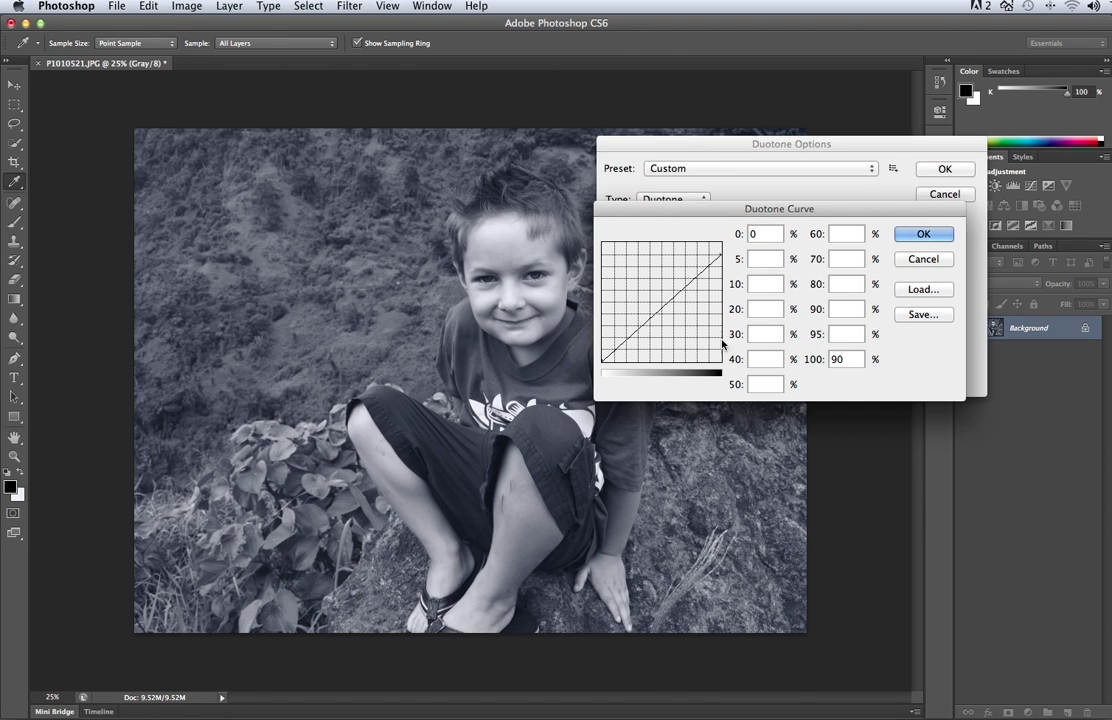
type("95")
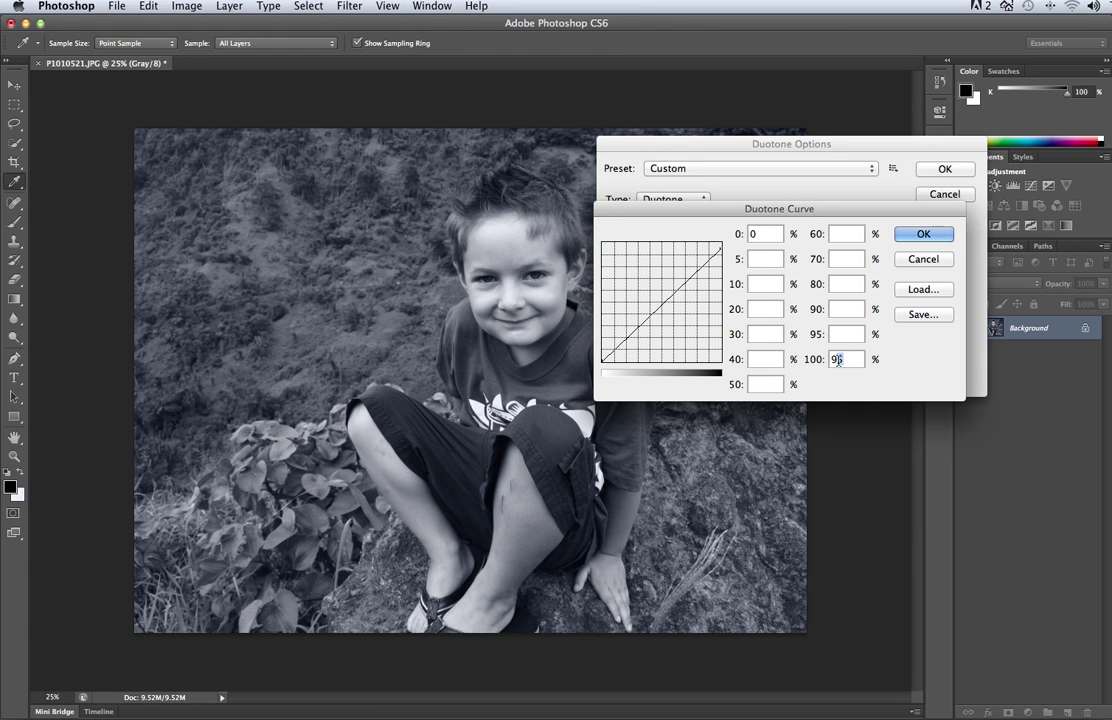
type("98")
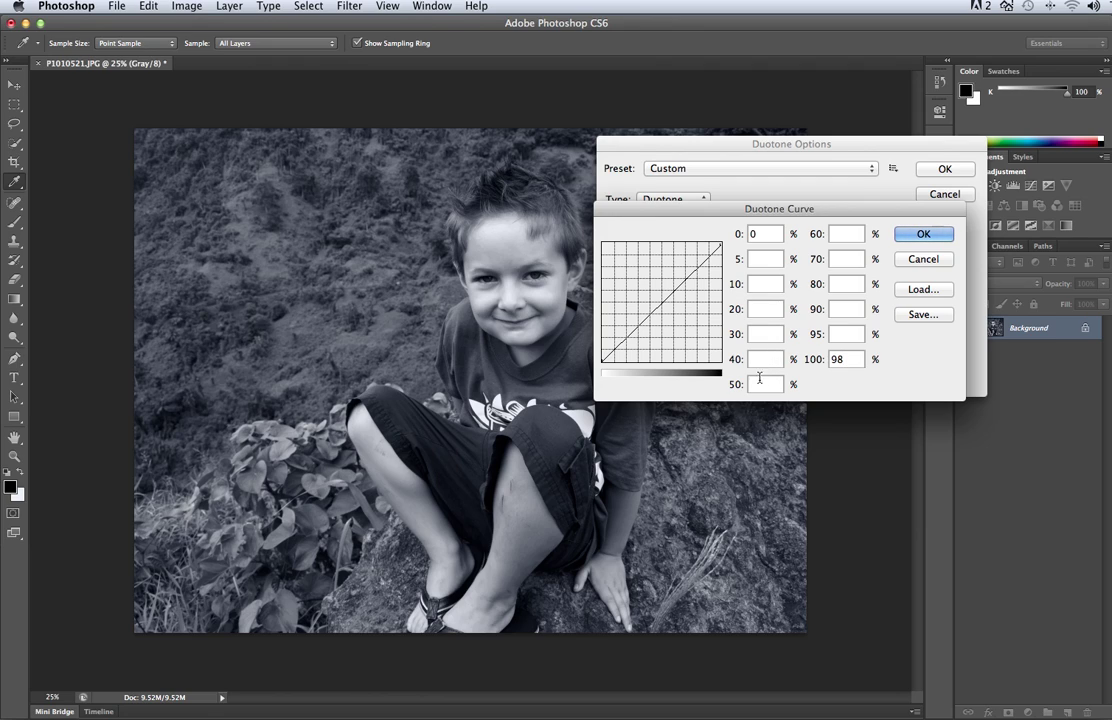
left_click(764, 384)
type("45")
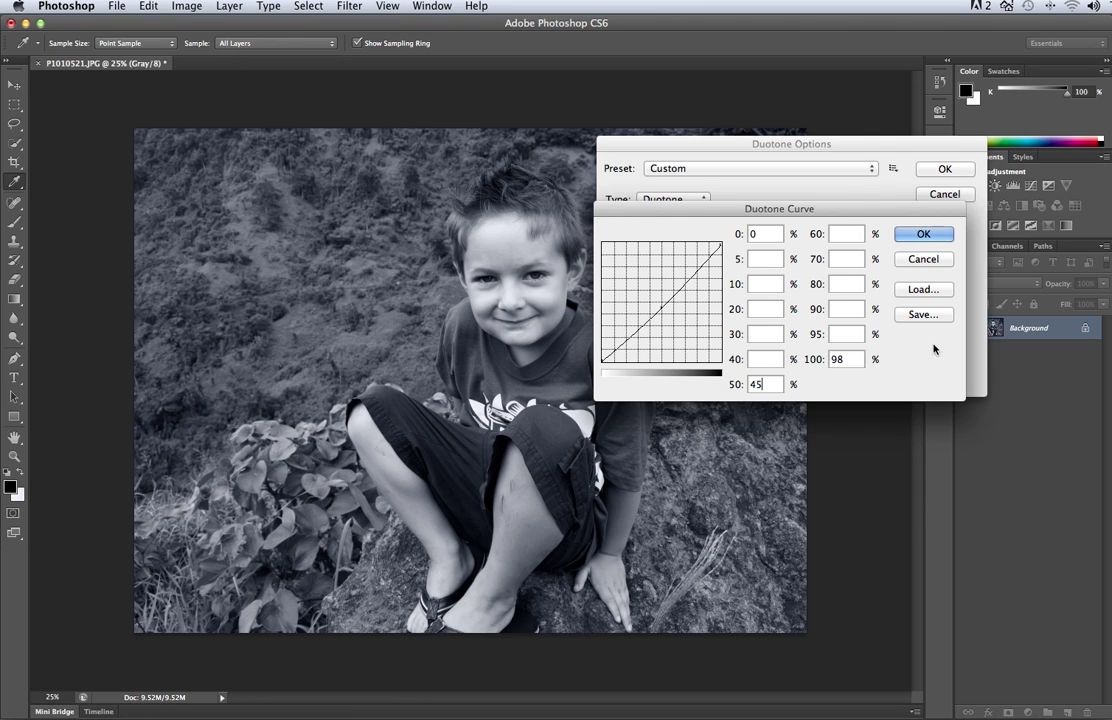
Compare the Black plus PANTONE 285 U duotone preview, then apply it to the photo
left_click(925, 236)
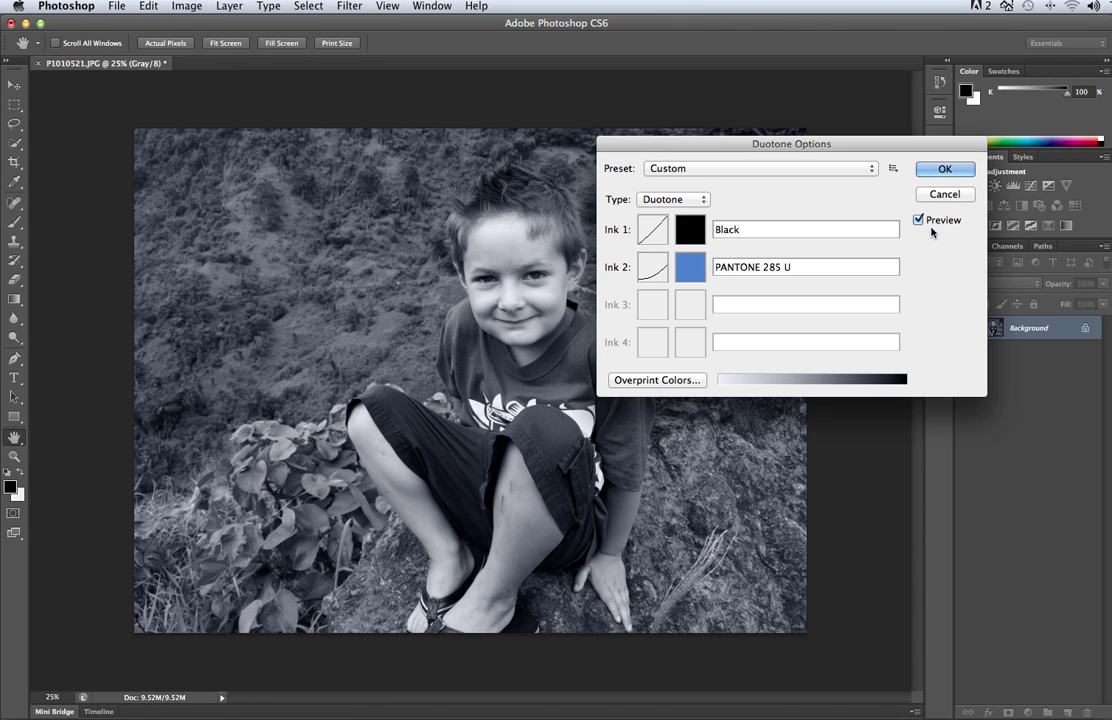
left_click(919, 220)
left_click(919, 220)
left_click(919, 220)
left_click(919, 220)
left_click(919, 220)
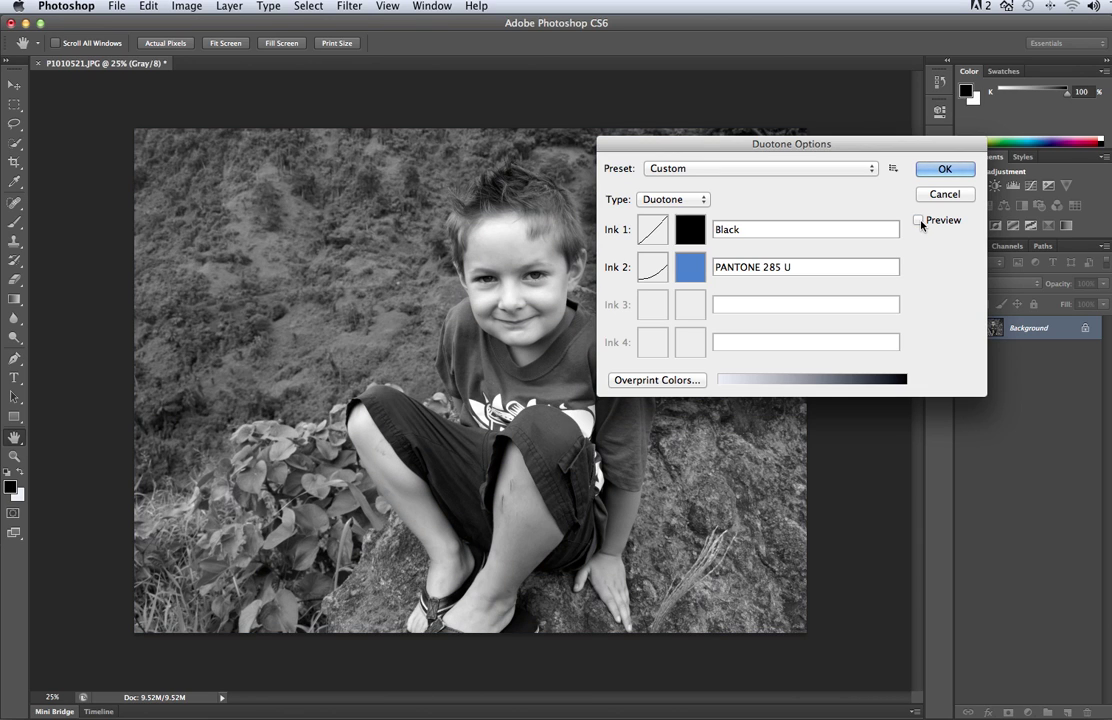
left_click(919, 220)
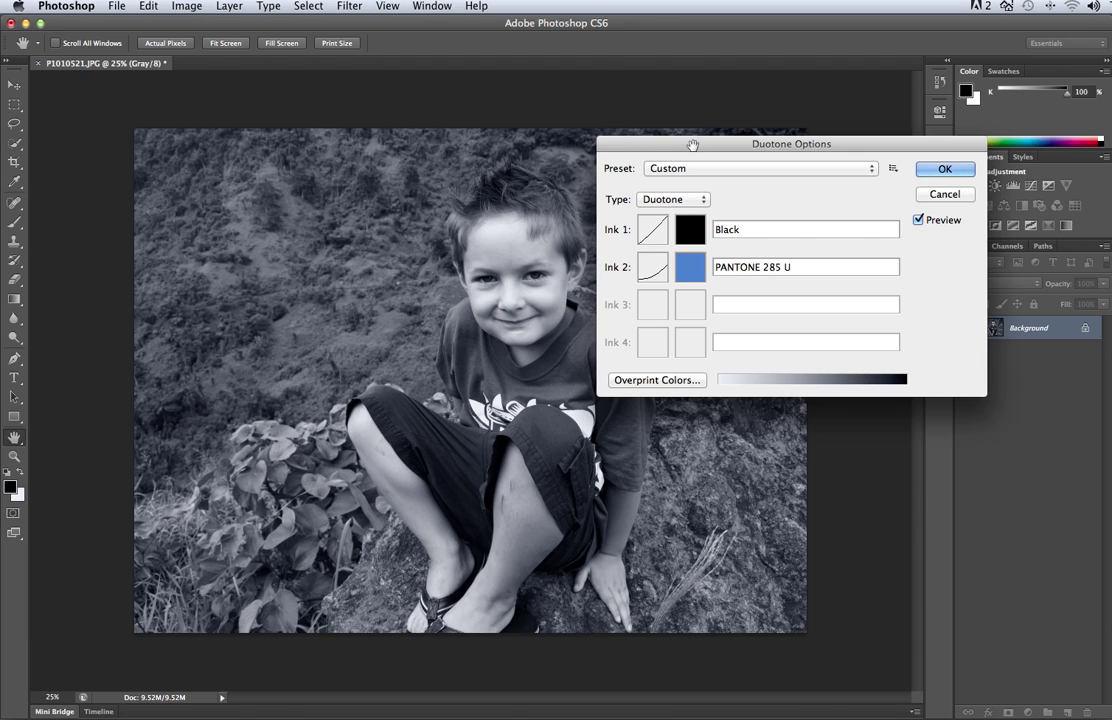
left_click_drag(606, 141, 714, 98)
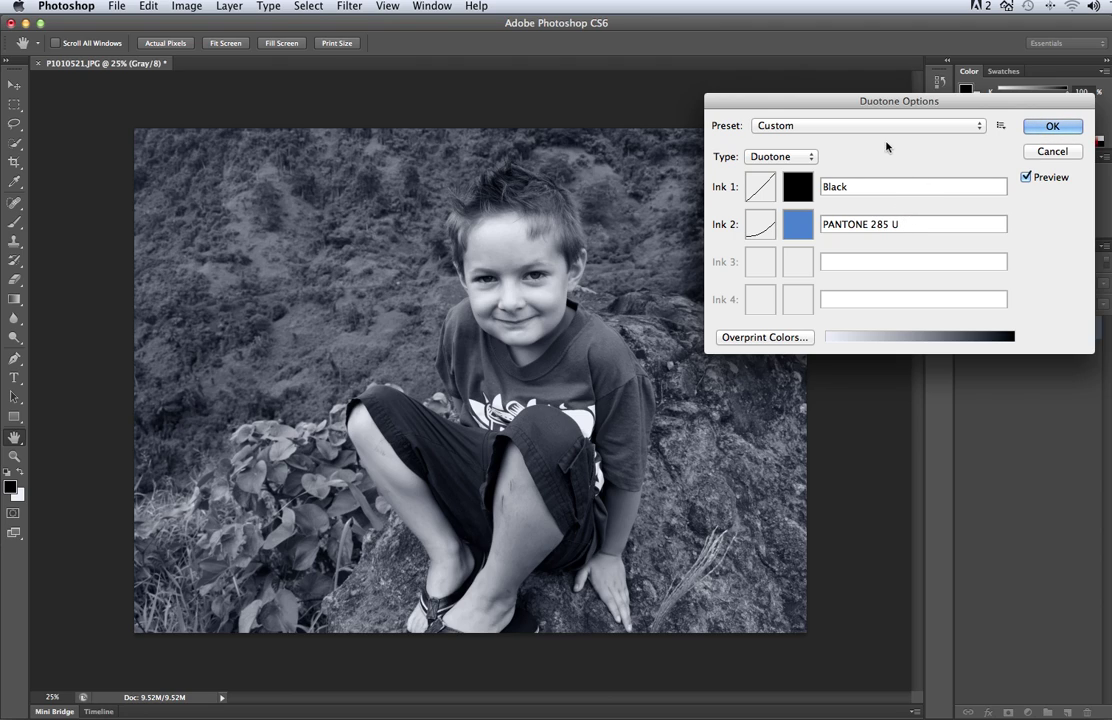
left_click_drag(865, 104, 812, 106)
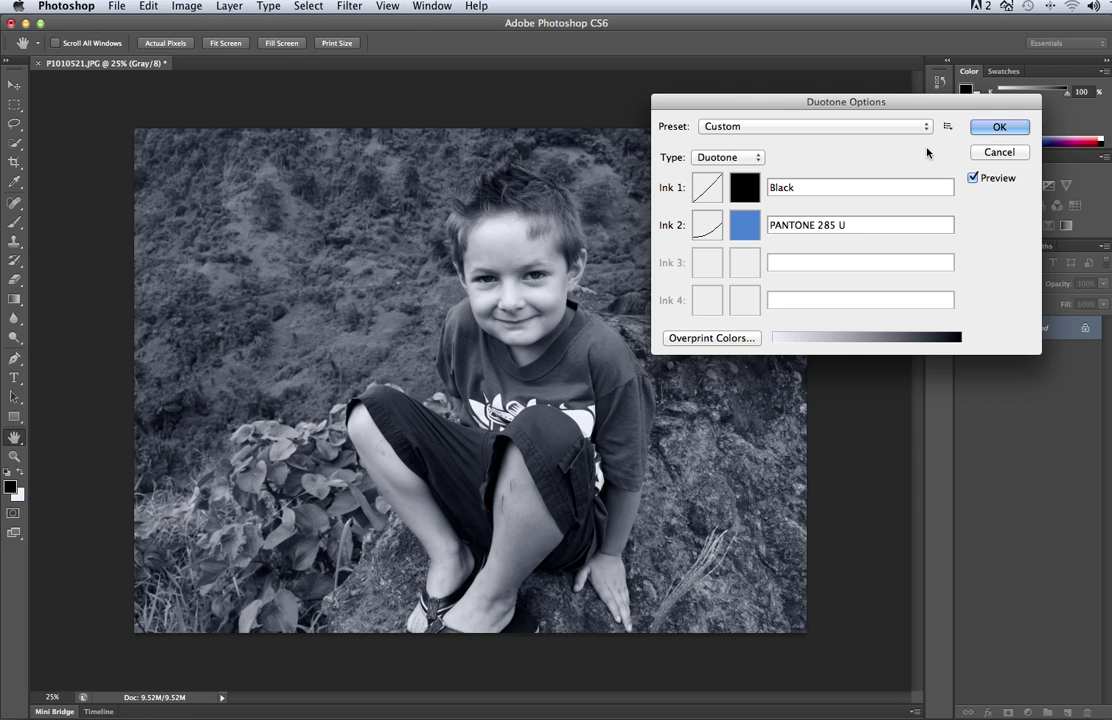
mouse_move(900, 105)
left_mouse_down()
mouse_move(862, 110)
mouse_move(885, 120)
left_mouse_up()
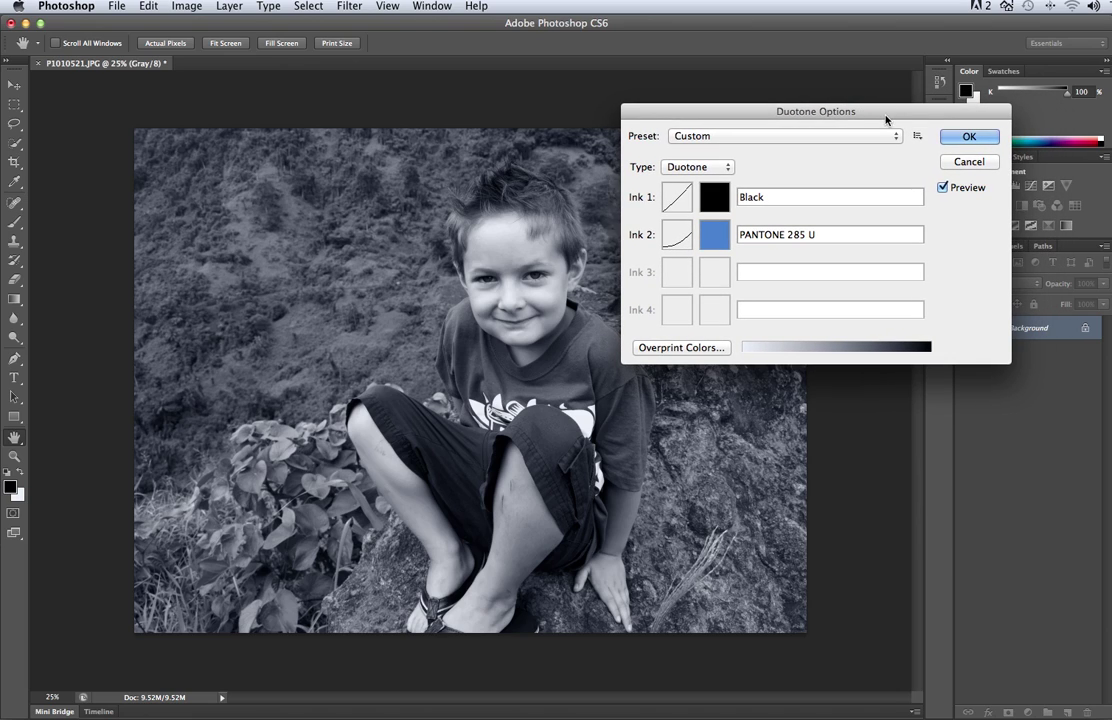
left_click(969, 137)
key("o")
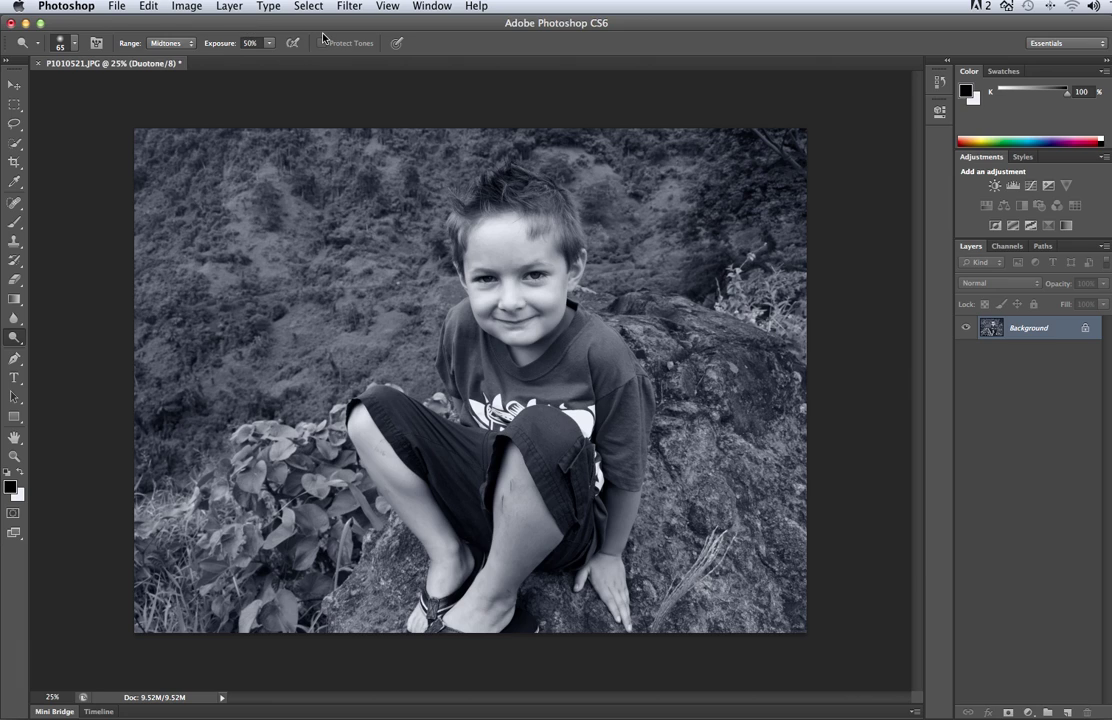
Save As into Downloads with the name P1010521-duotonetest
left_click(110, 6)
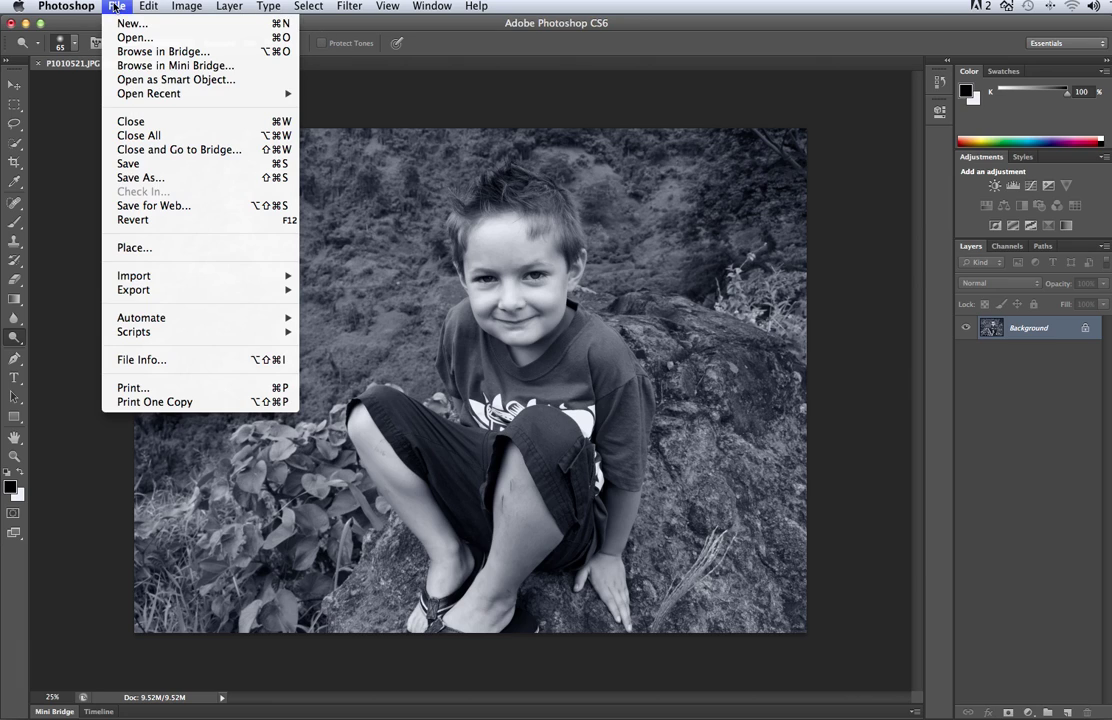
left_click(148, 180)
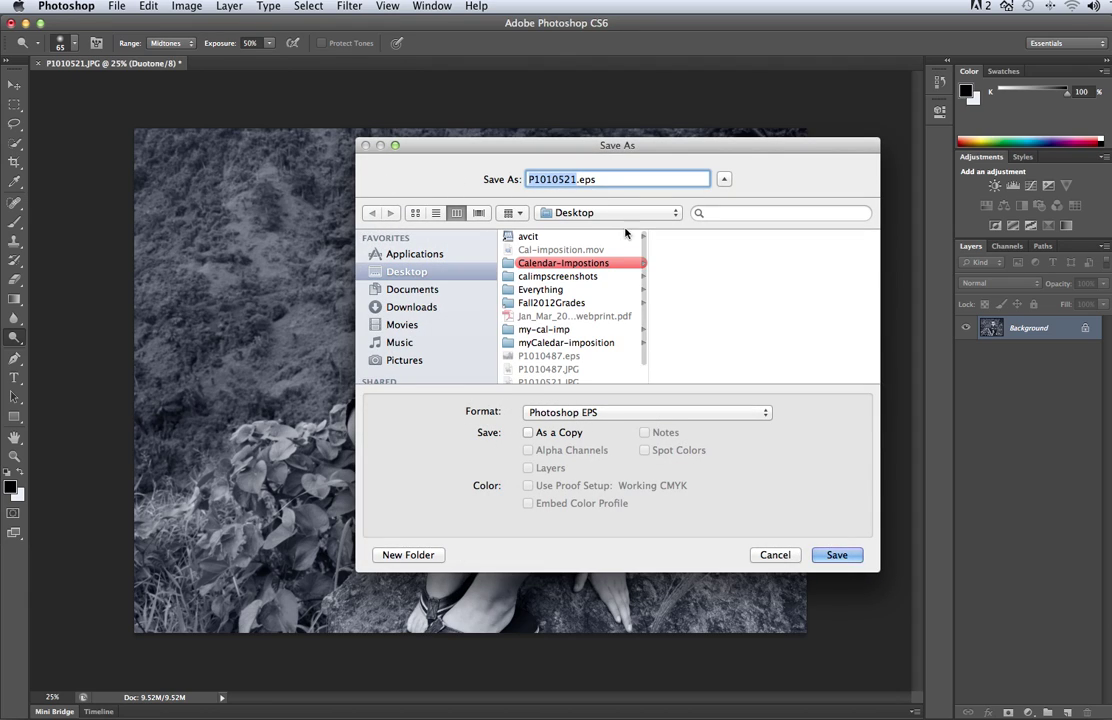
left_click(430, 307)
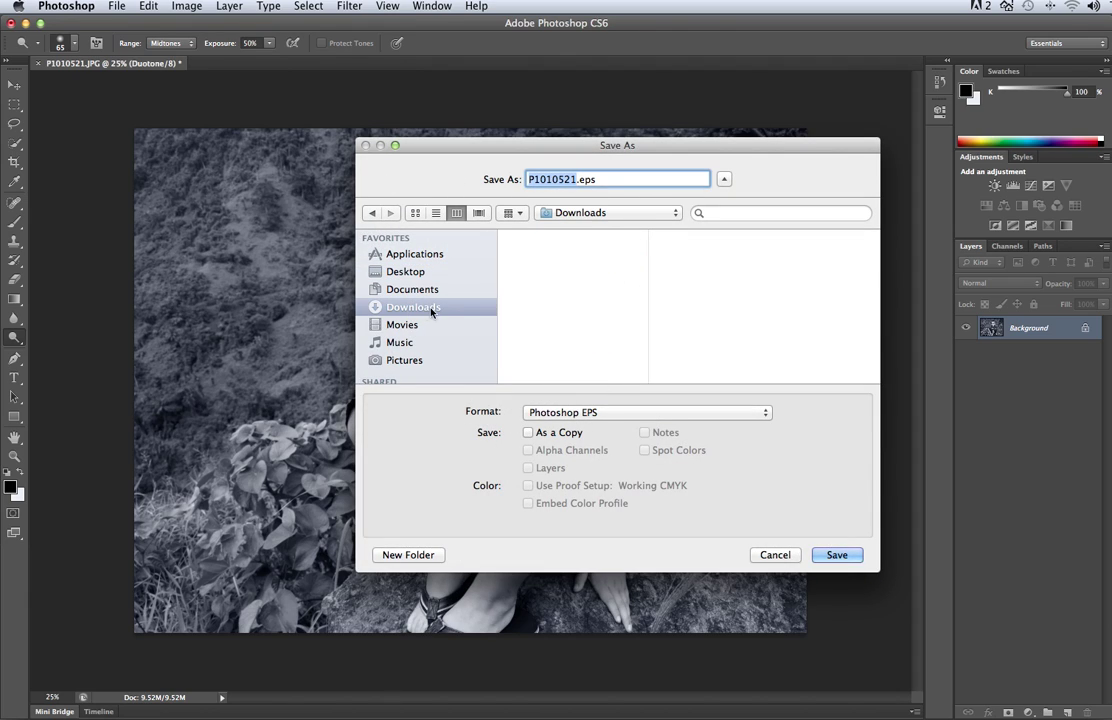
left_click(576, 179)
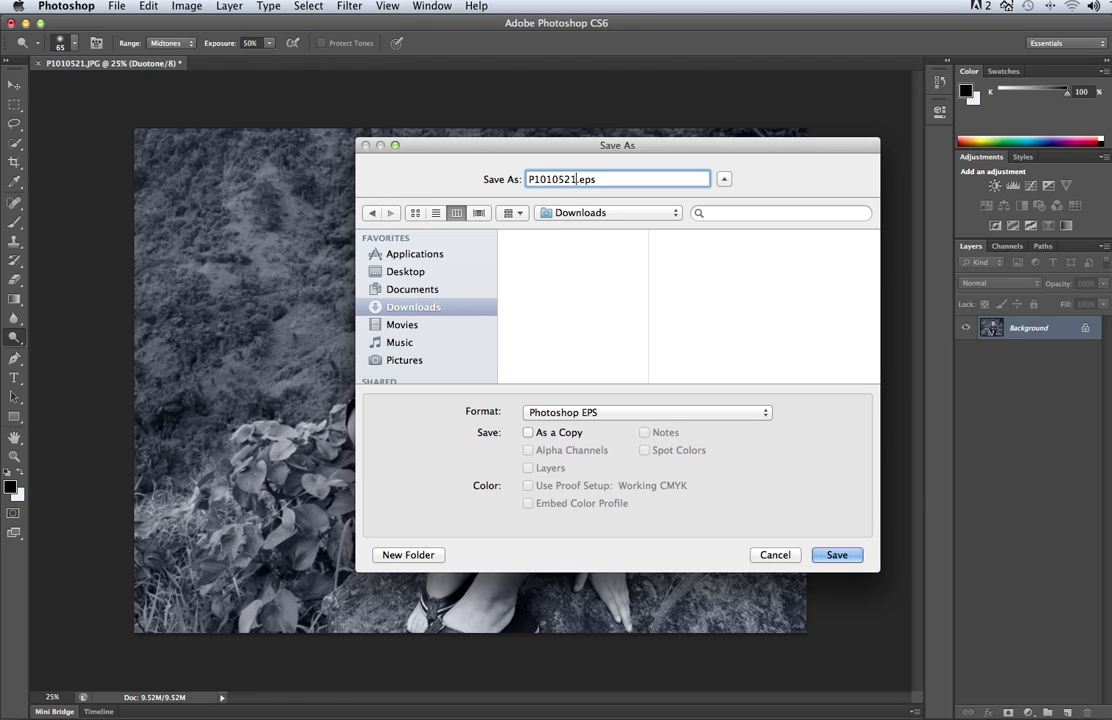
type("-")
type("duotonetest")
Keep Photoshop EPS format and save with ASCII85 encoding
left_click(709, 414)
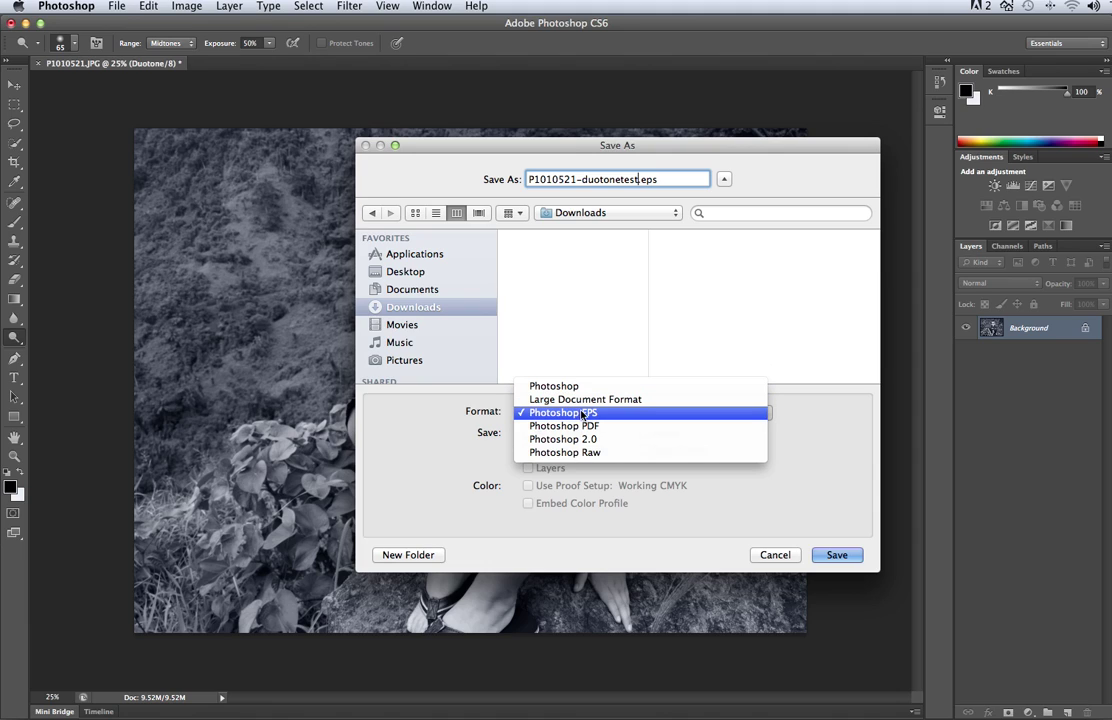
left_click(491, 414)
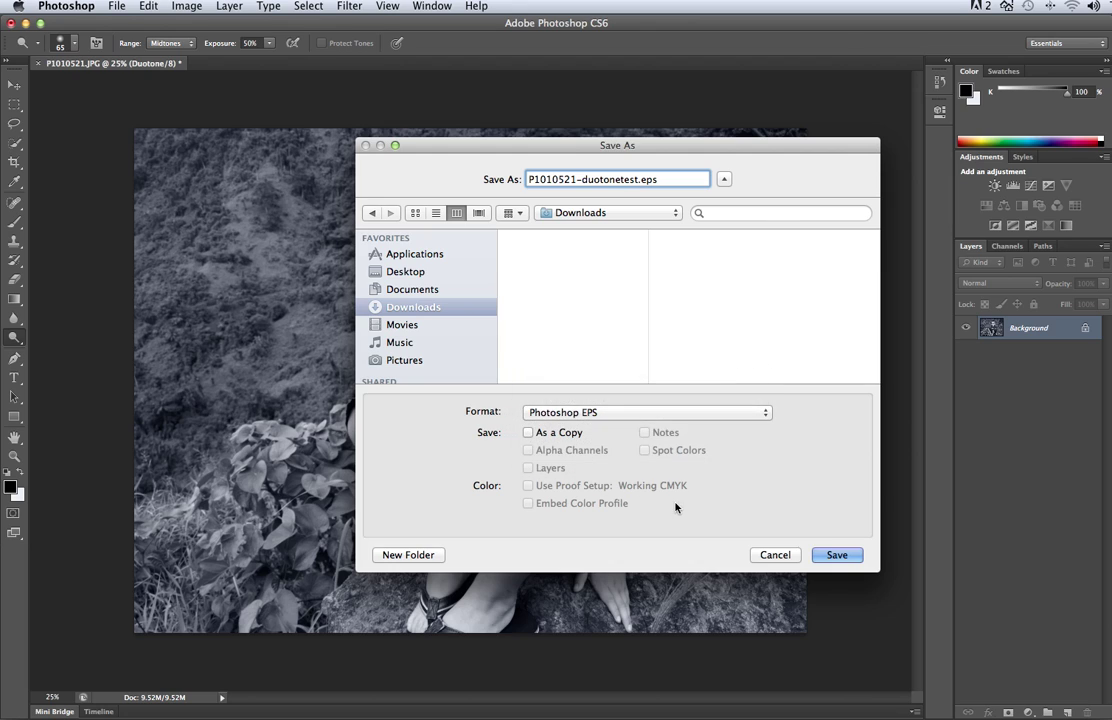
left_click(837, 555)
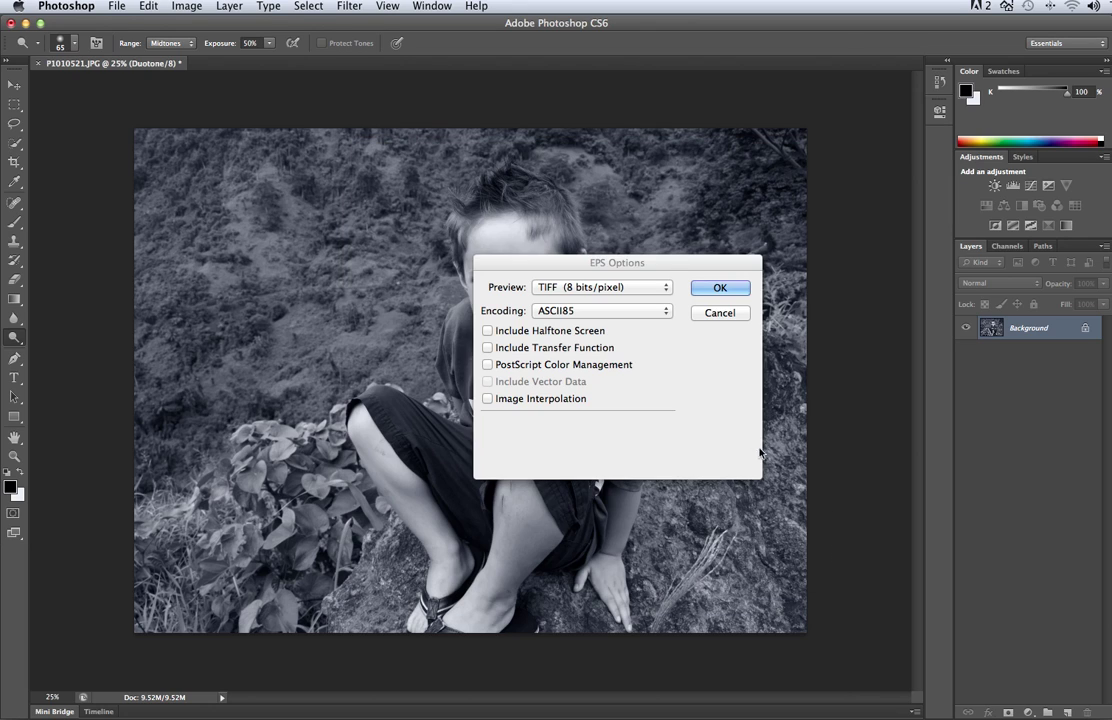
left_click(552, 311)
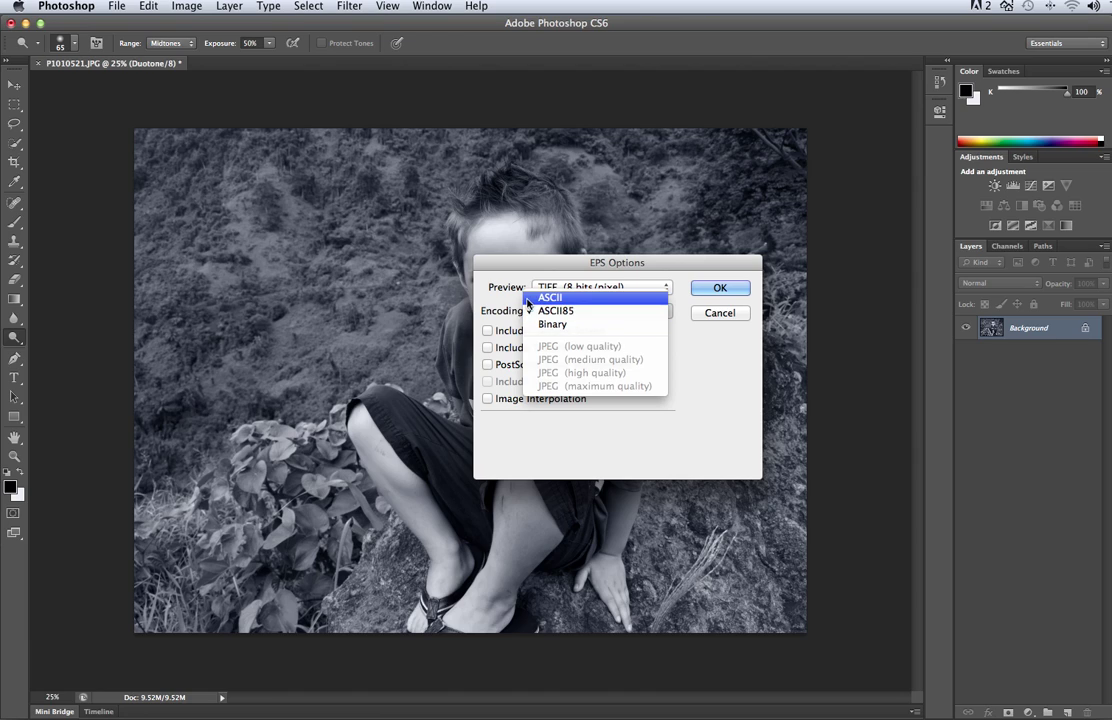
left_click(509, 303)
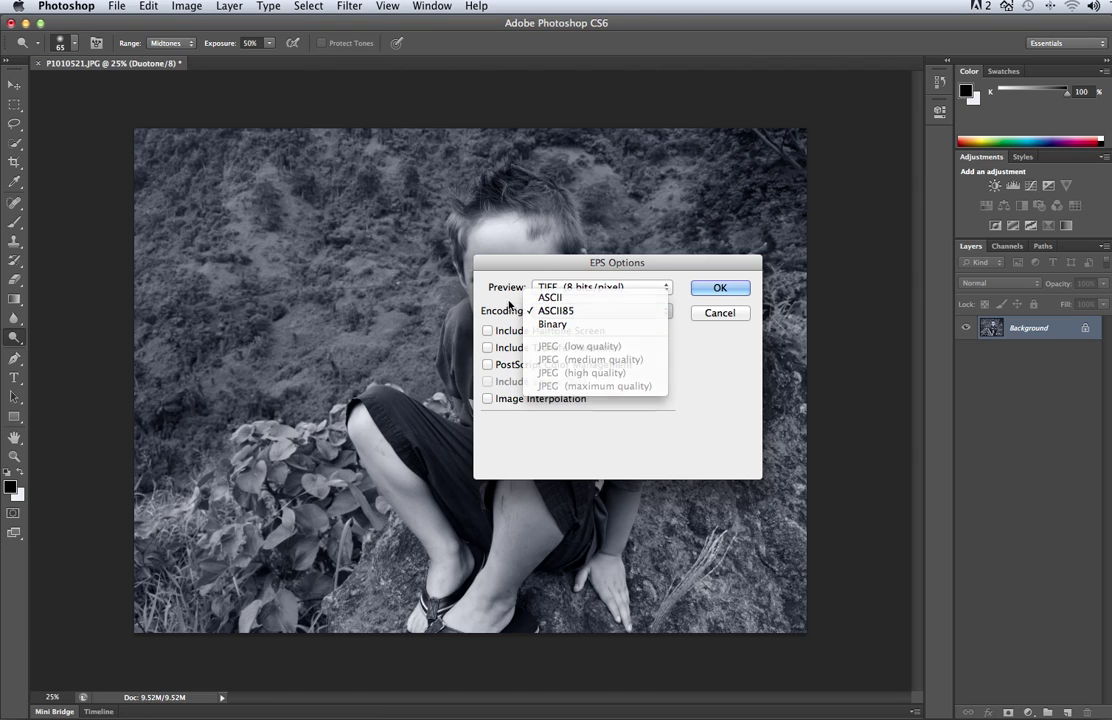
left_click(732, 289)
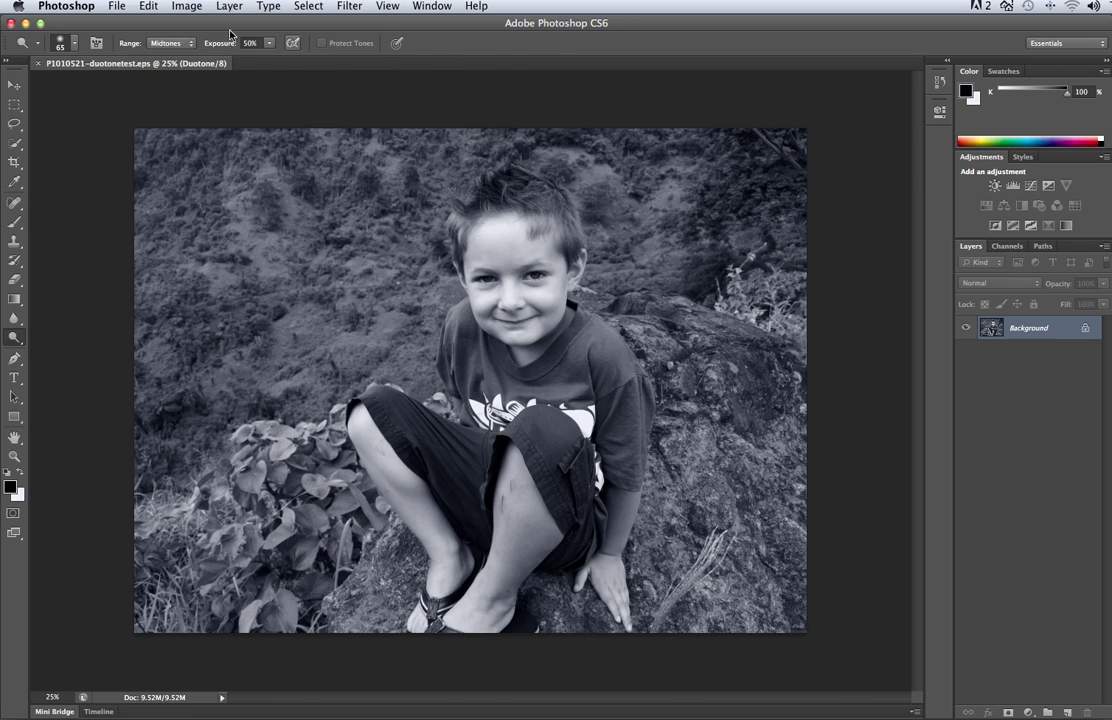
left_click(185, 7)
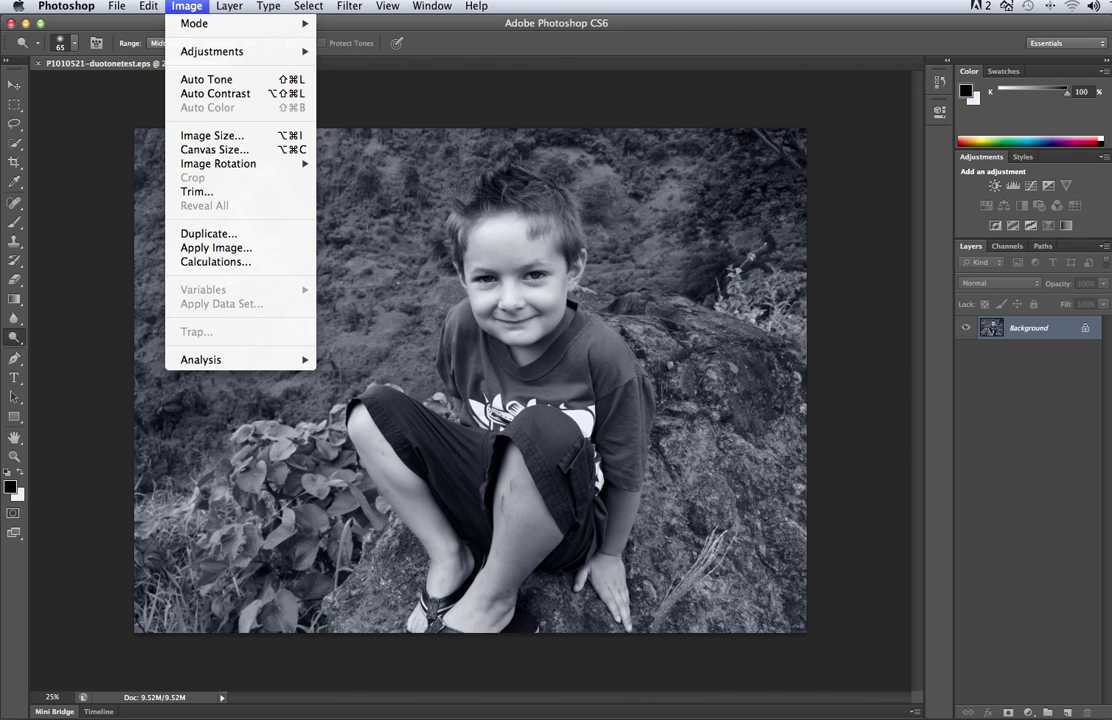
Convert the duotone image to CMYK Color, accepting the profile conversion warning
left_click(194, 9)
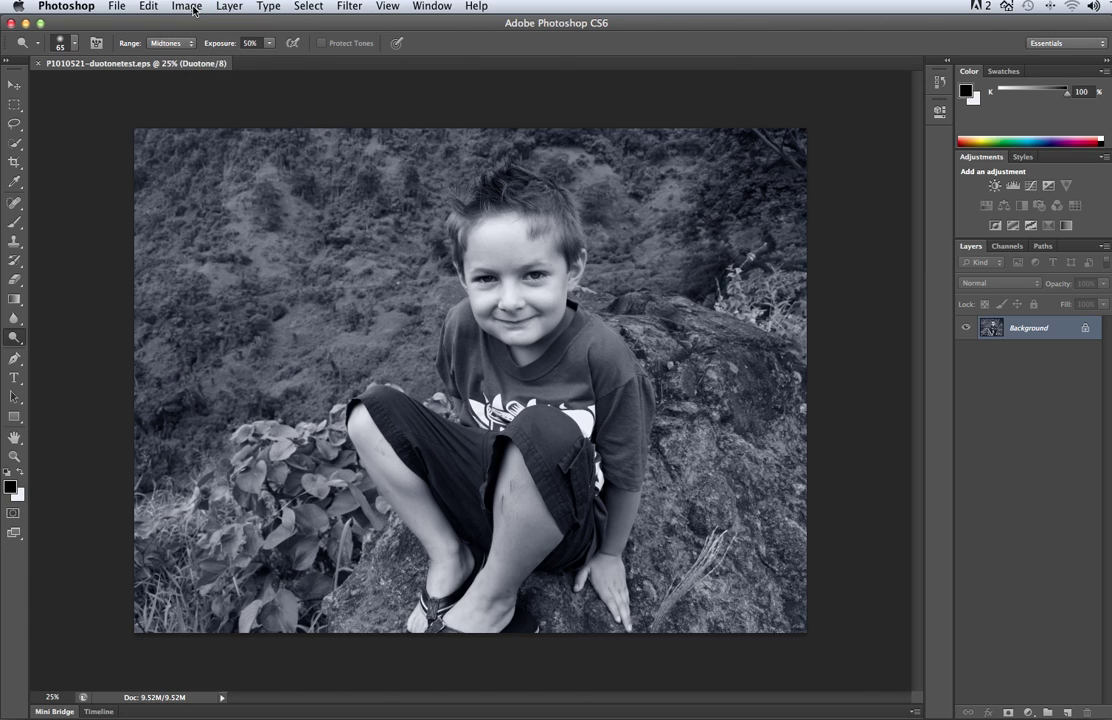
left_click(194, 11)
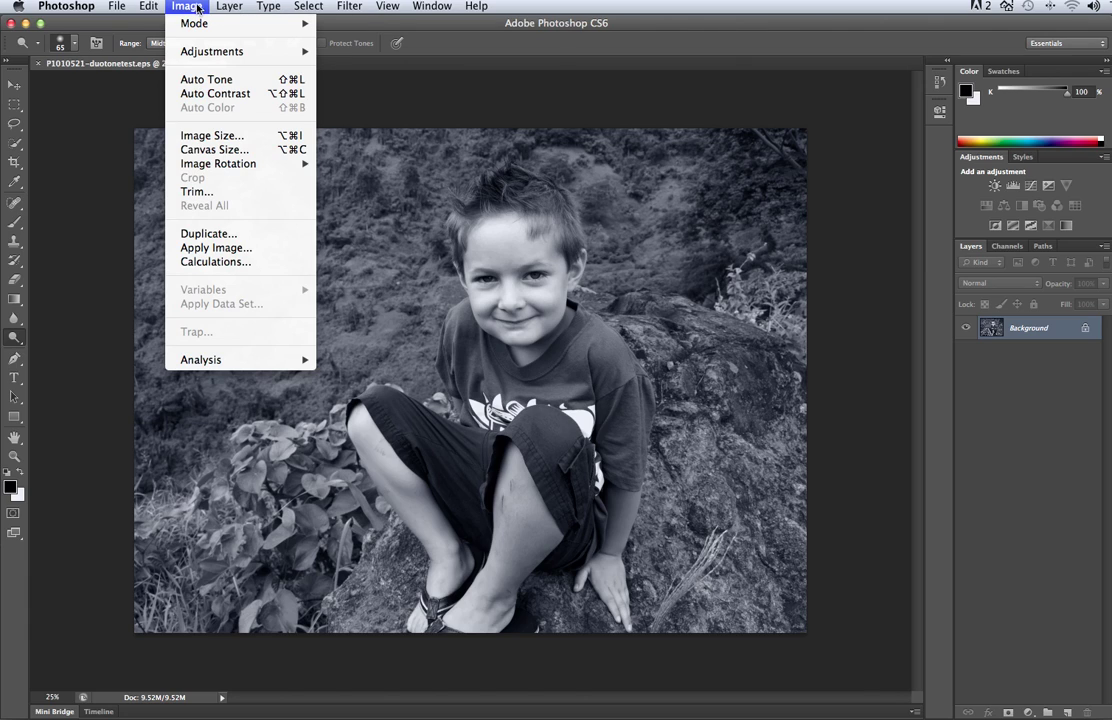
mouse_move(195, 23)
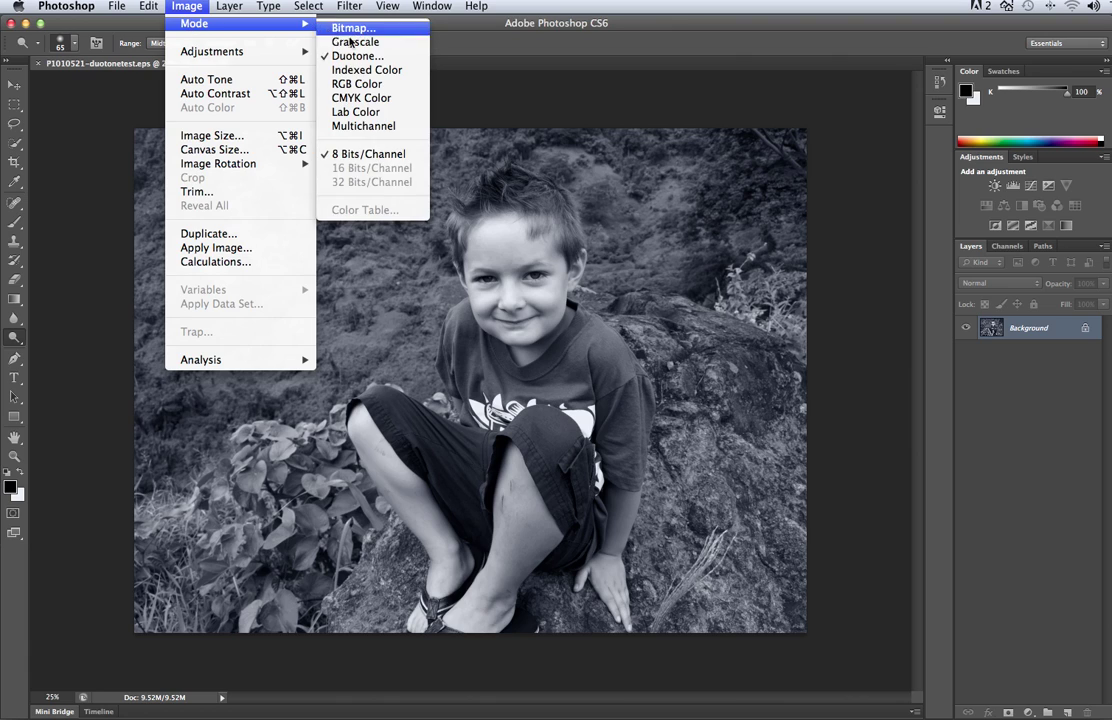
left_click(365, 99)
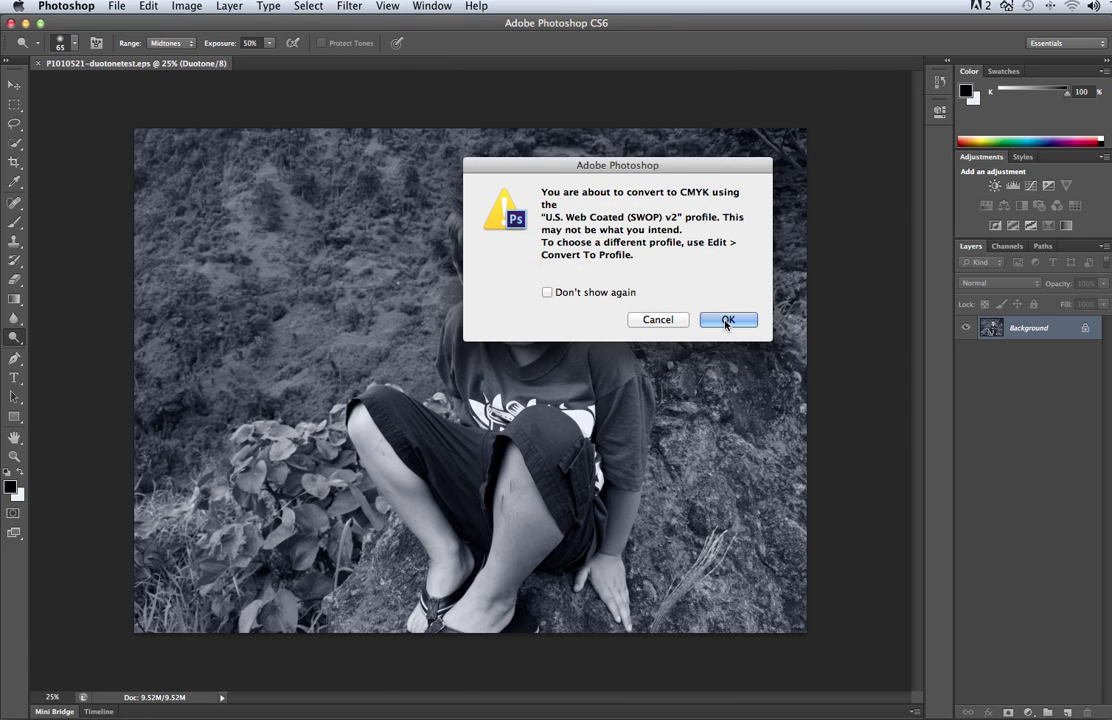
left_click(720, 319)
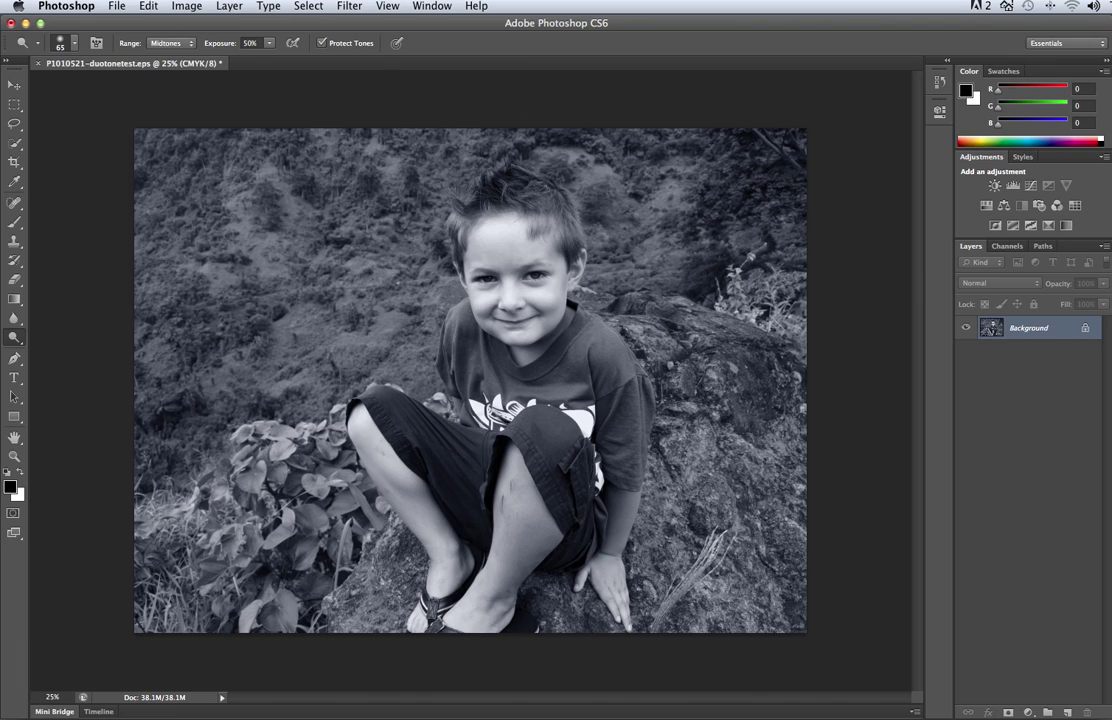
Confirm the Image > Mode menu now shows the image as CMYK Color
left_click(186, 6)
mouse_move(230, 23)
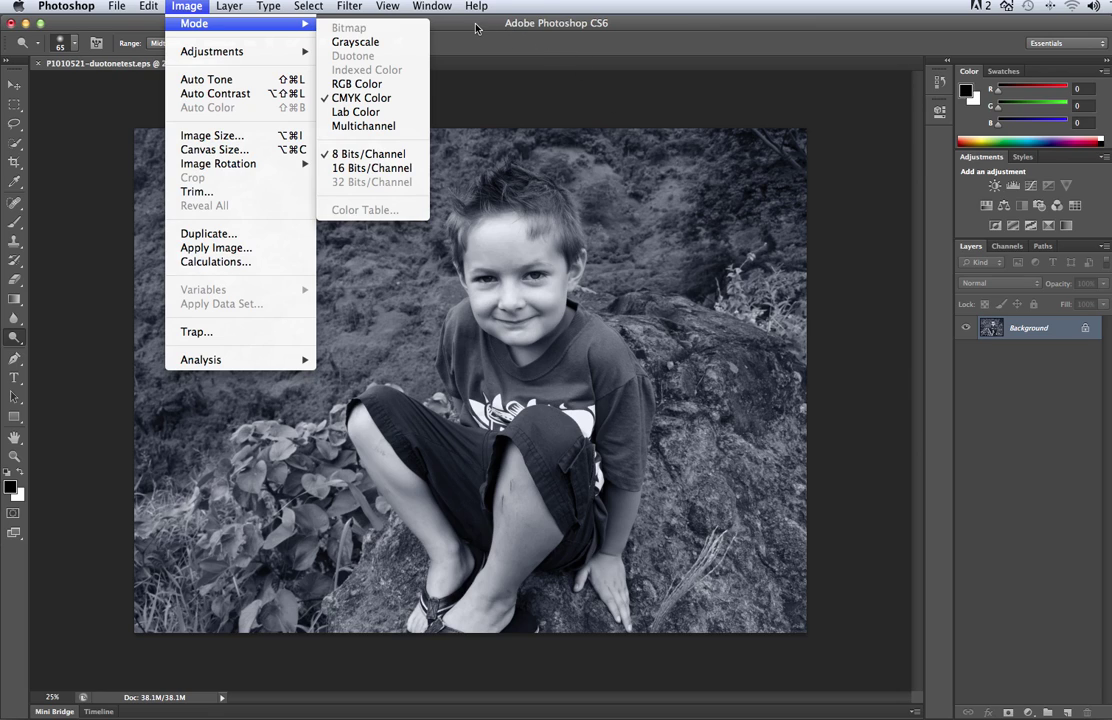
left_click(572, 53)
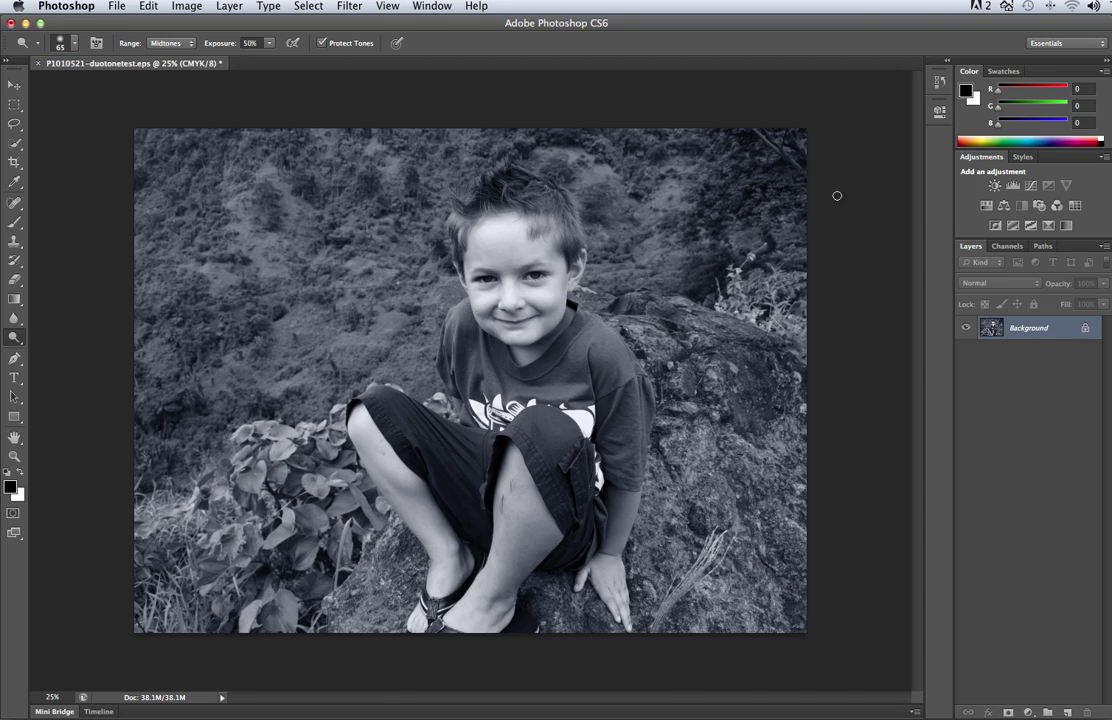